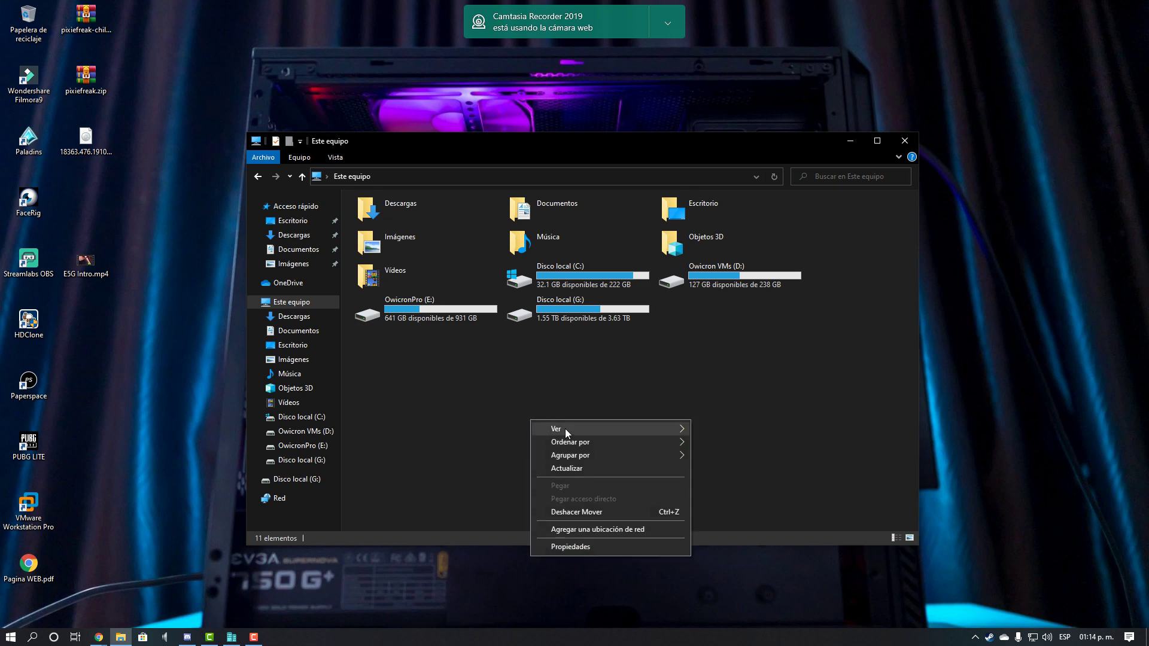
Group the items in Este equipo by Tipo and collapse the Este equipo and Acceso rápido branches of the navigation tree
mouse_move(651, 451)
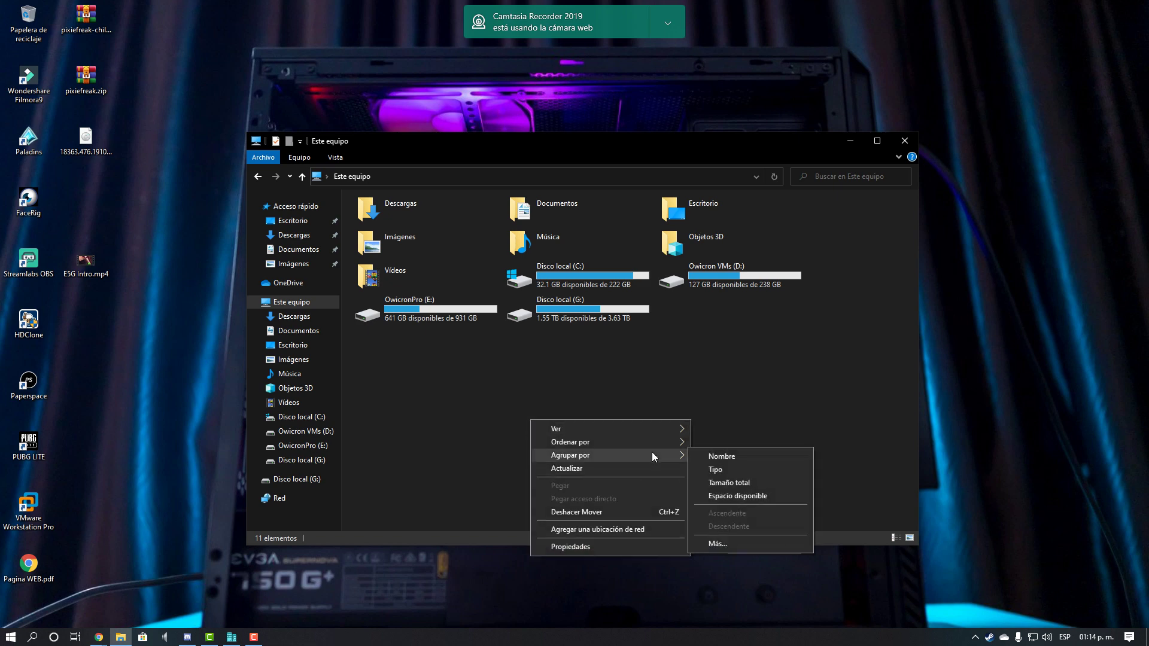
left_click(710, 470)
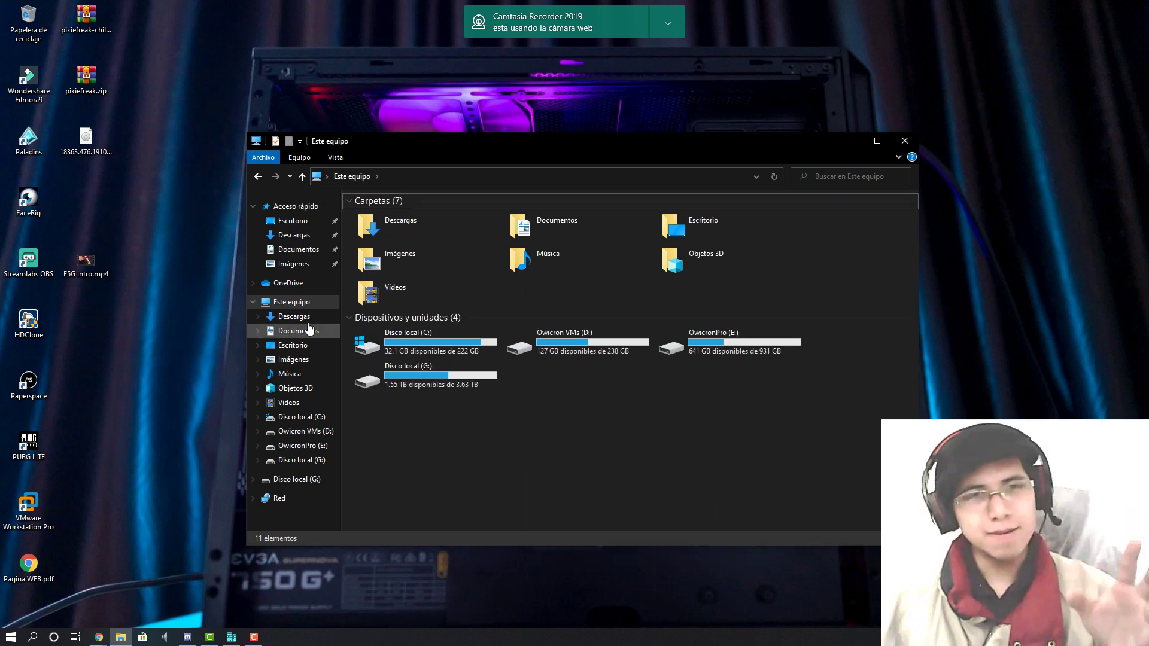
left_click(253, 303)
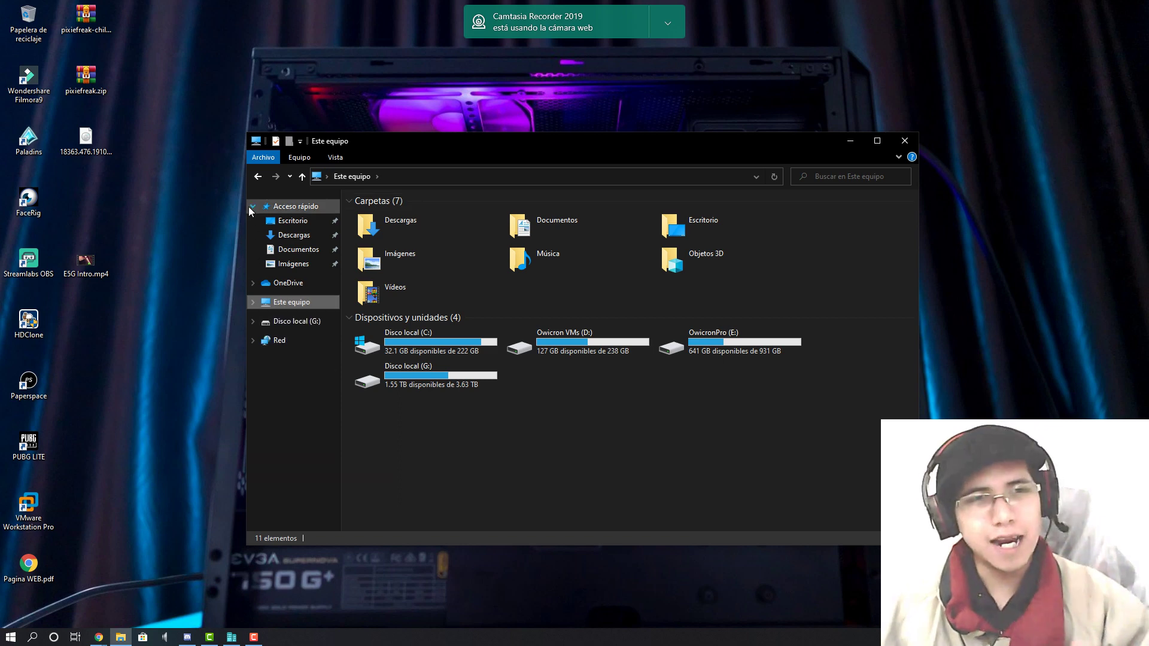
left_click(253, 206)
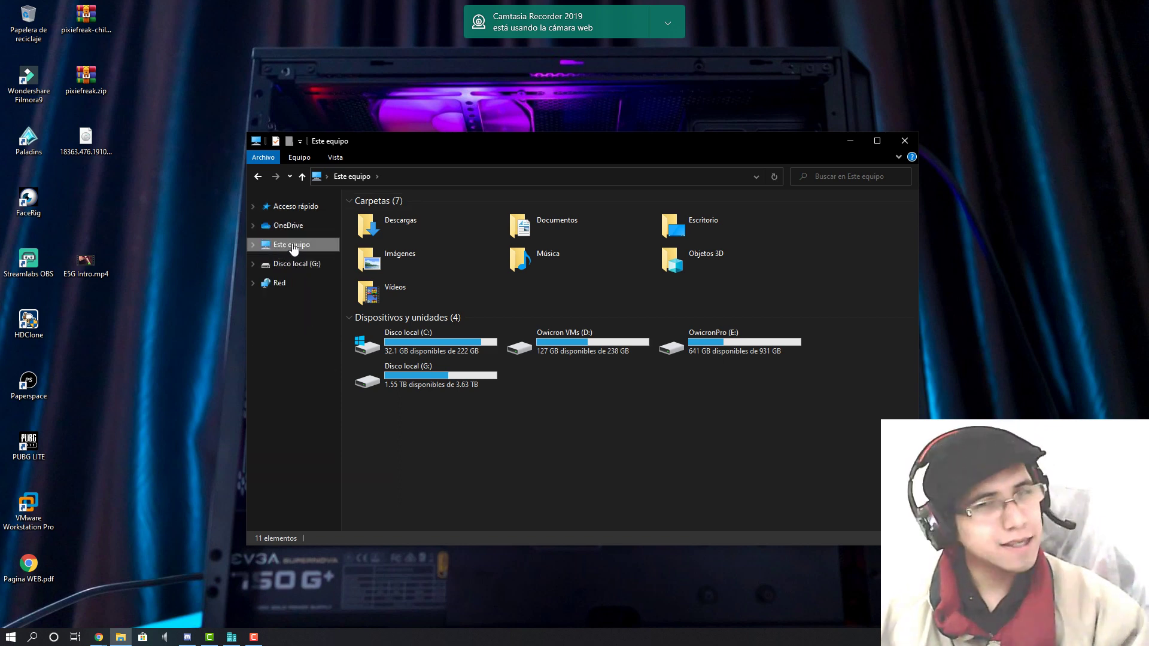
Point out the C:, D: and E: drives by selecting each one in turn
left_click(476, 330)
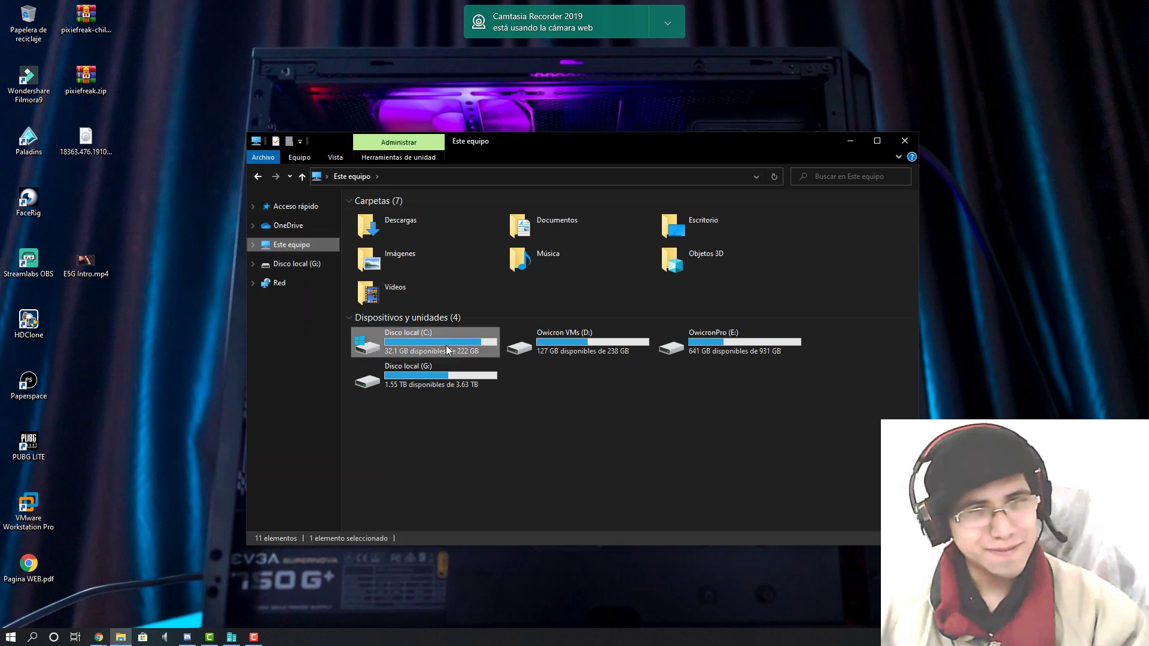
left_click(625, 356)
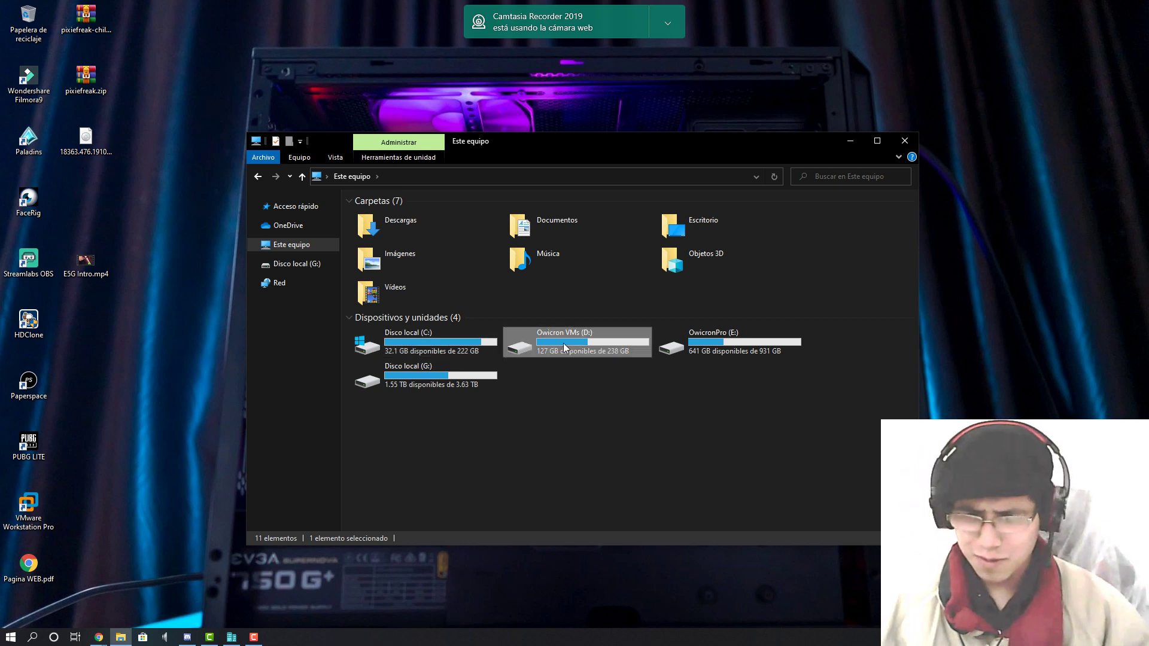
left_click(673, 345)
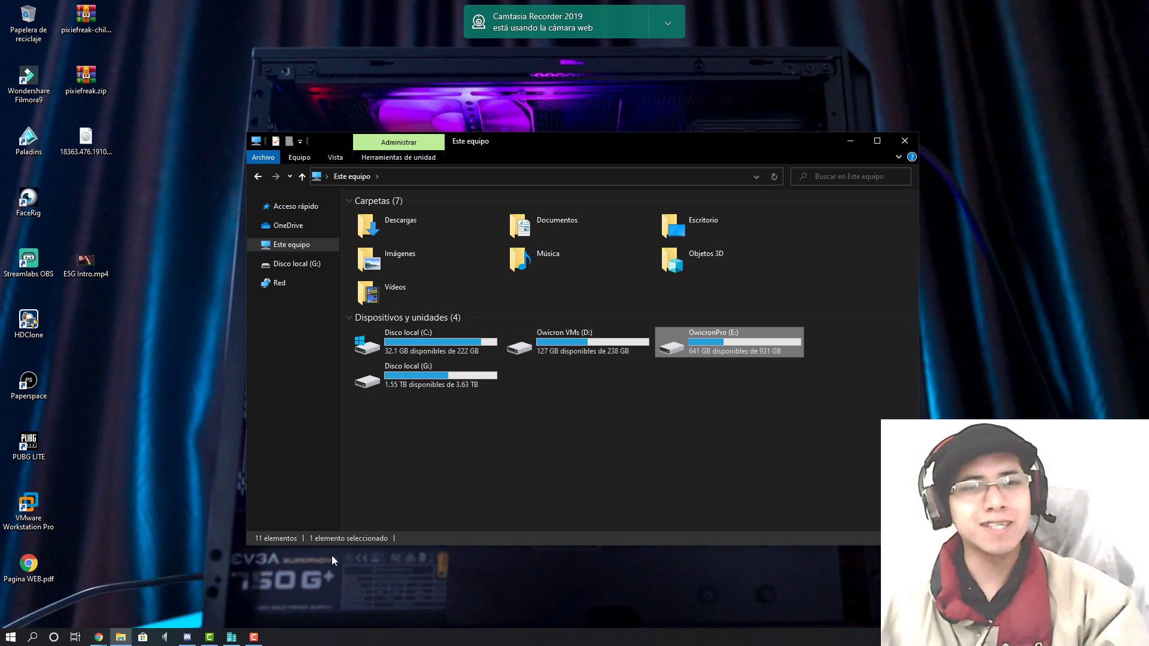
Search Windows for "power" and run Windows PowerShell as administrator
left_click(32, 638)
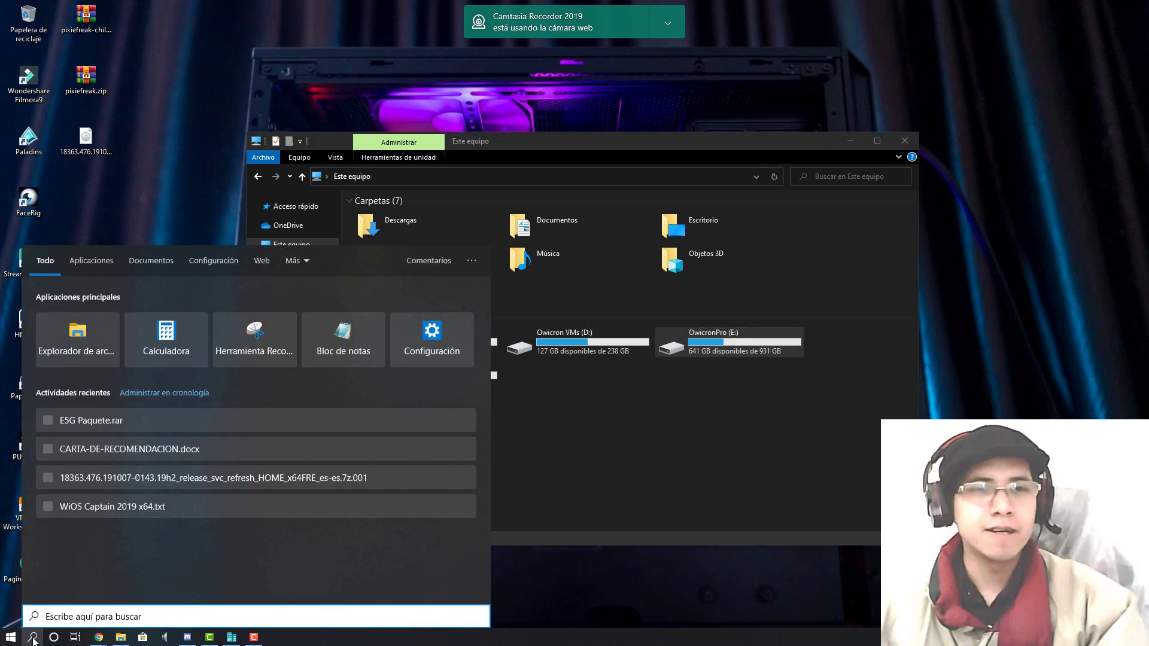
type("c")
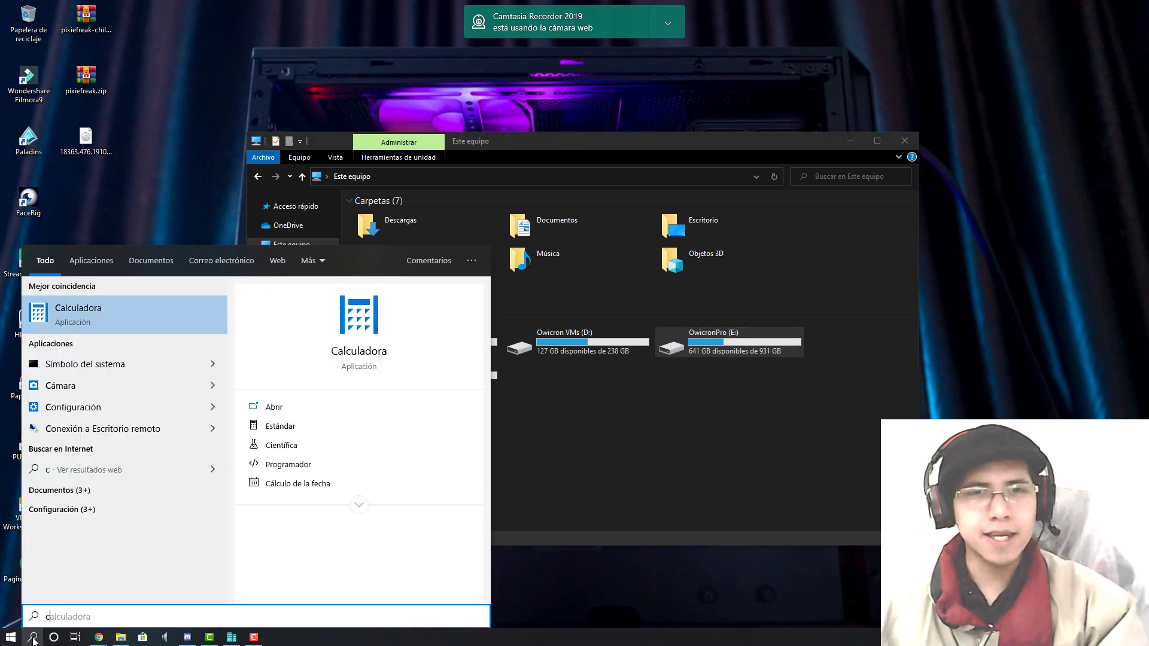
key("BackSpace")
type("powe")
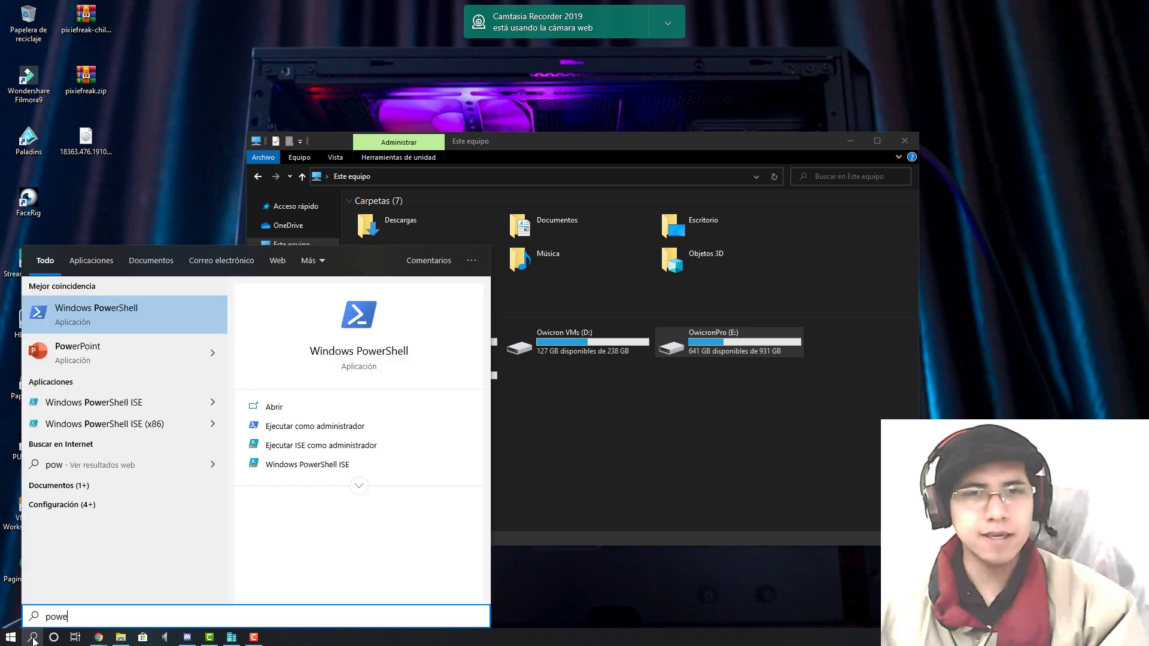
type("r")
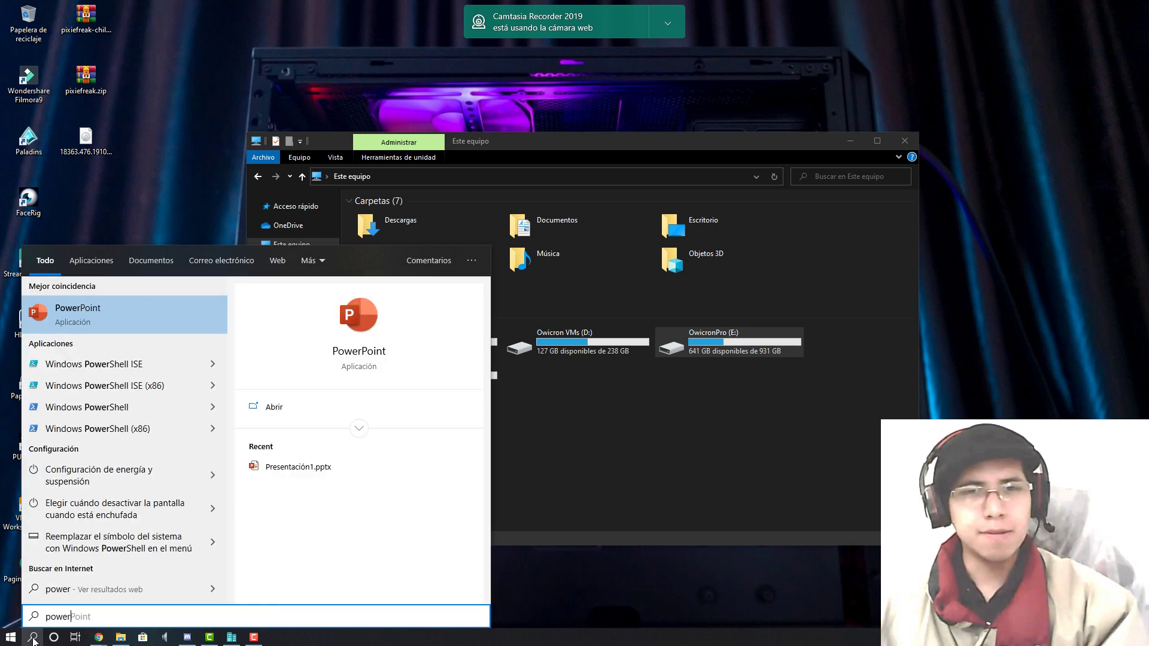
left_click(212, 408)
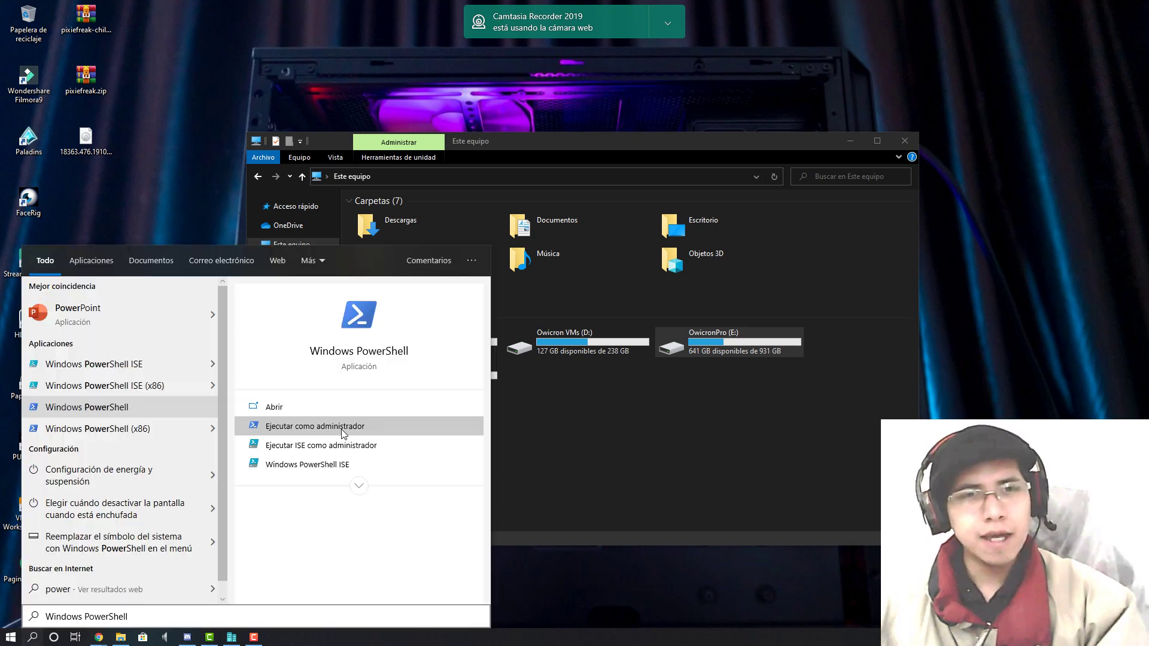
left_click(343, 431)
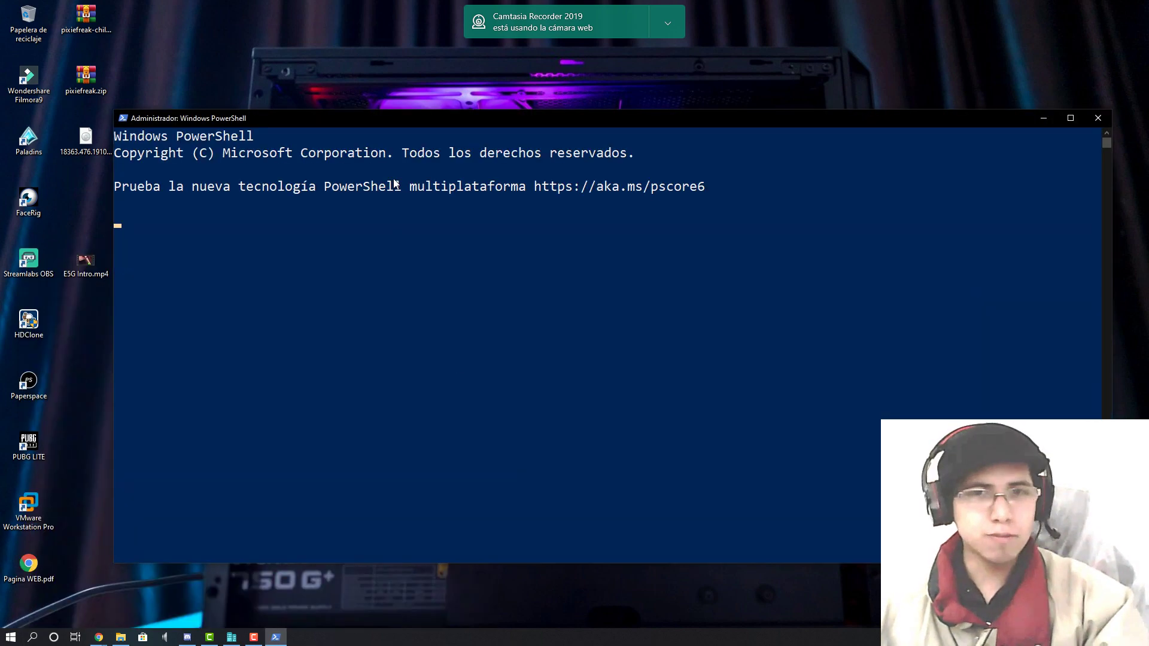
Change to the root of the C: drive with "cd C:/" and list its contents with "dir"
left_click(336, 224)
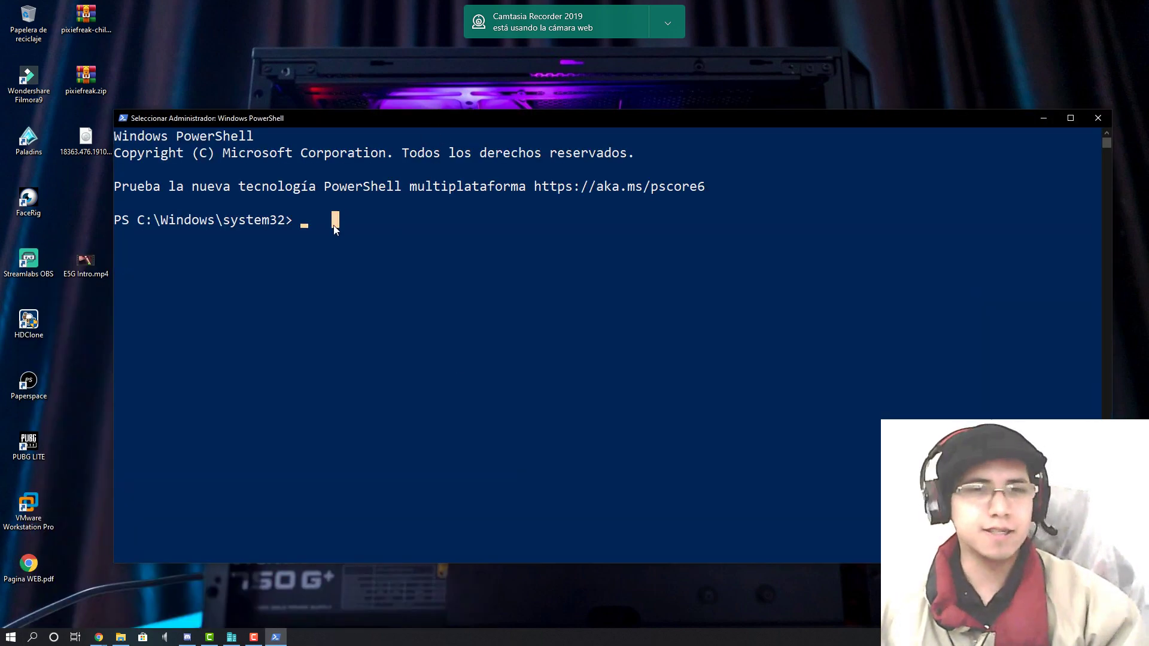
type("cd C:/")
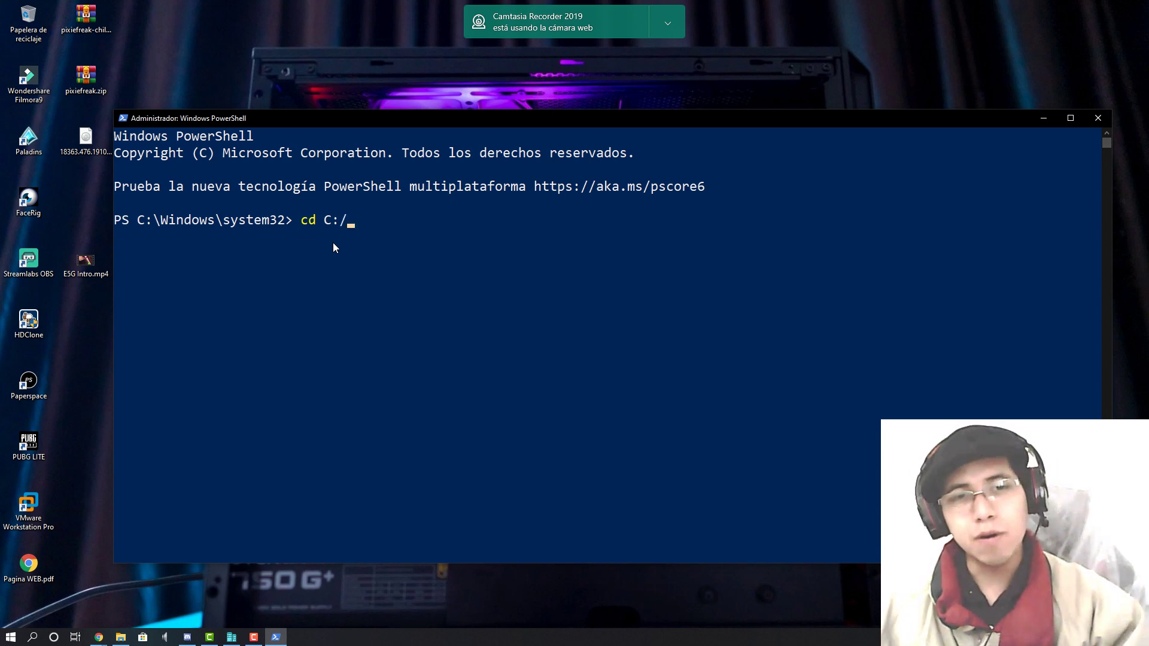
key("Return")
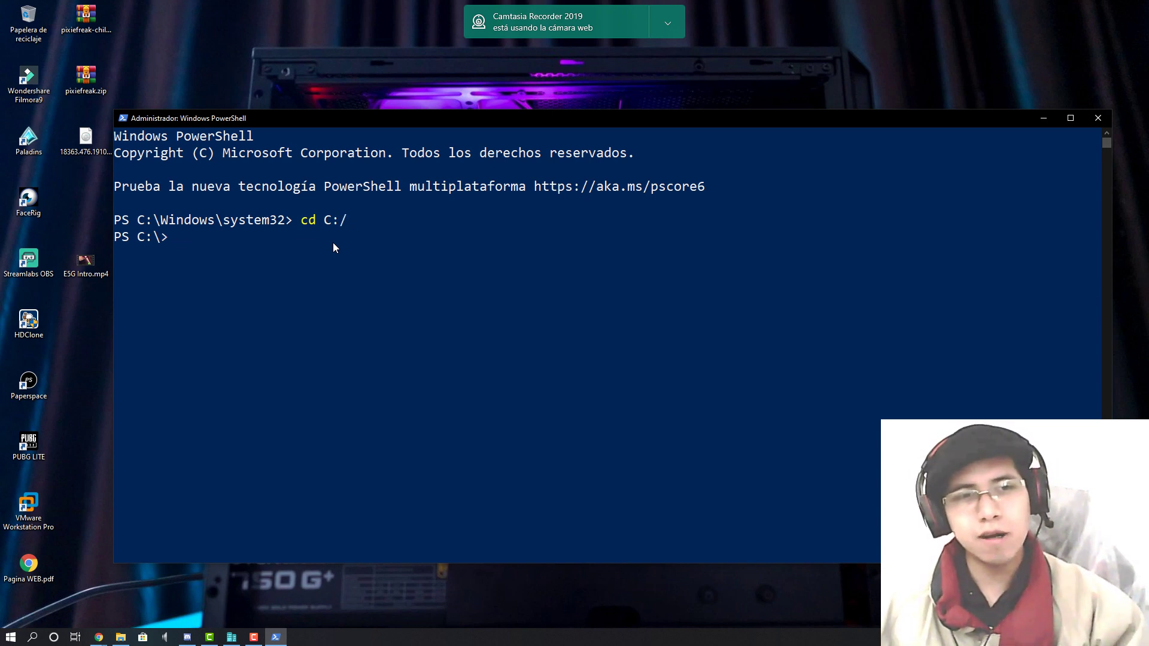
type("dir")
key("Return")
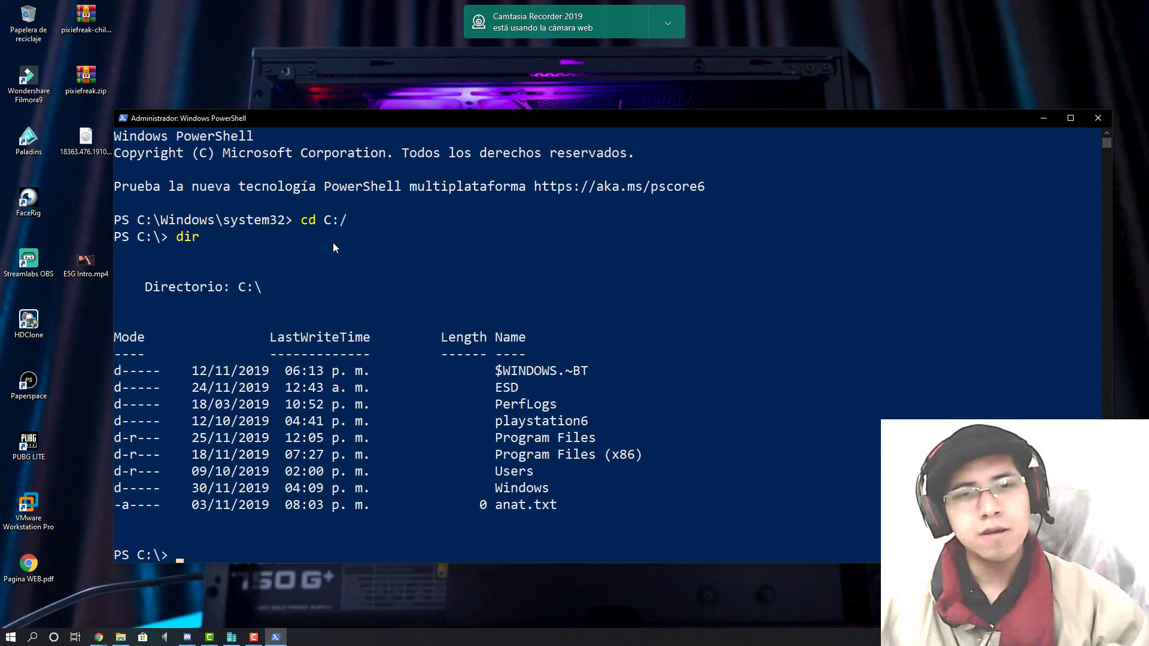
Switch to the D: drive and list its contents with "dir"
type("D")
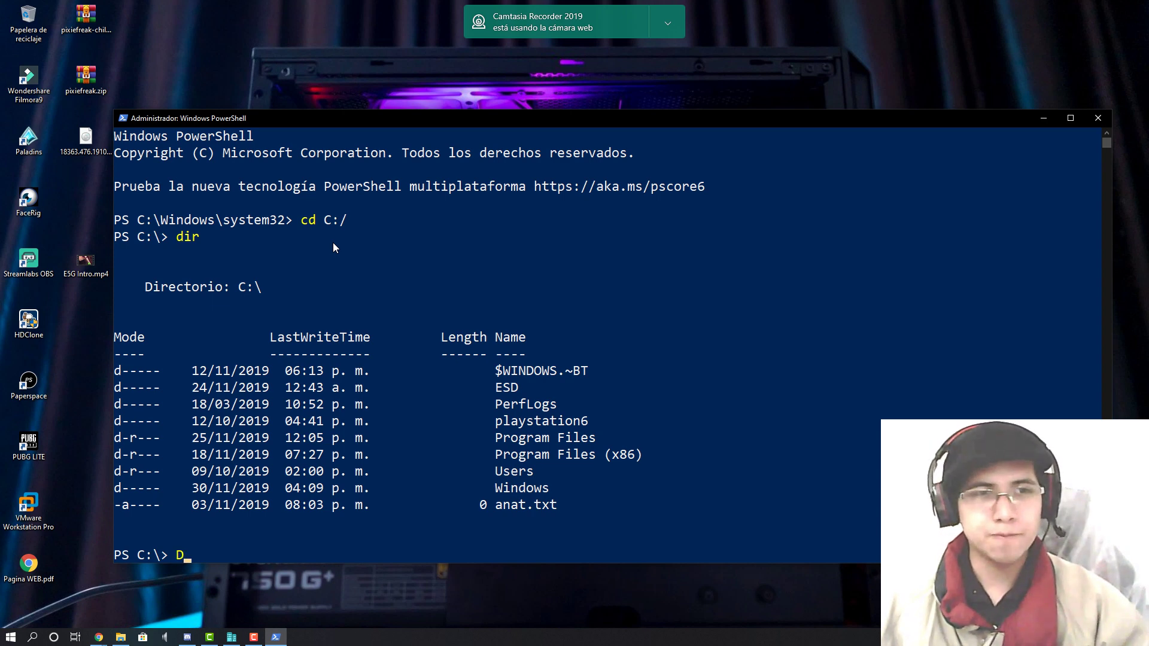
type(":")
key("Return")
type("dir")
key("Return")
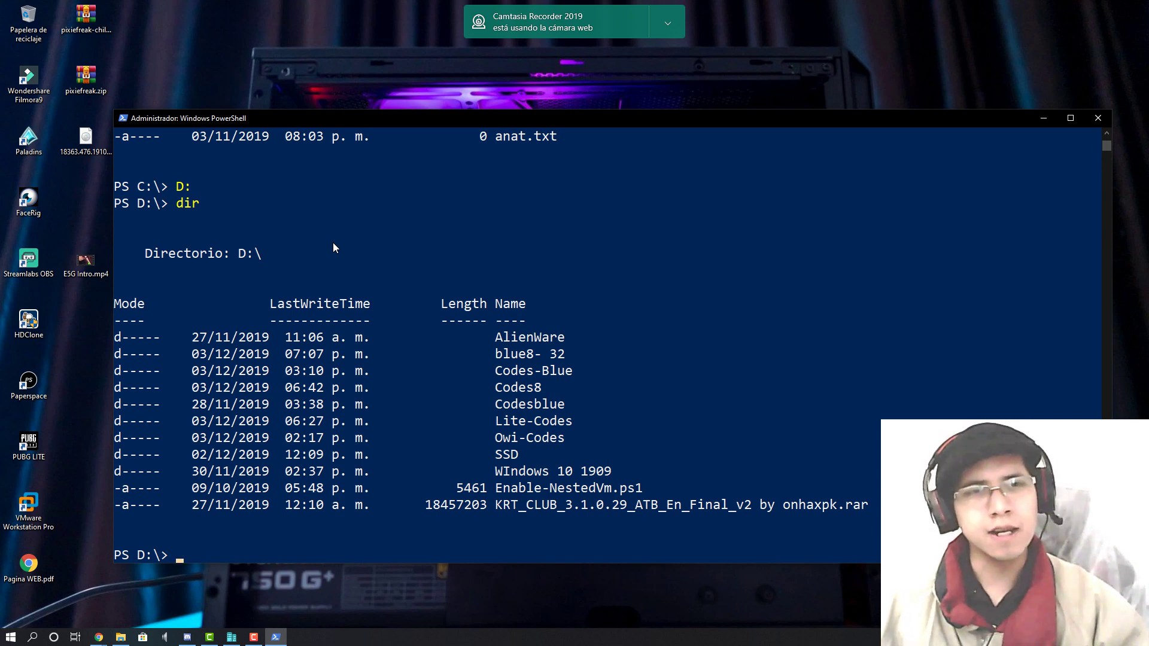
Switch to the E: drive, list its contents with "Dir" and look back over the earlier listings
type("E")
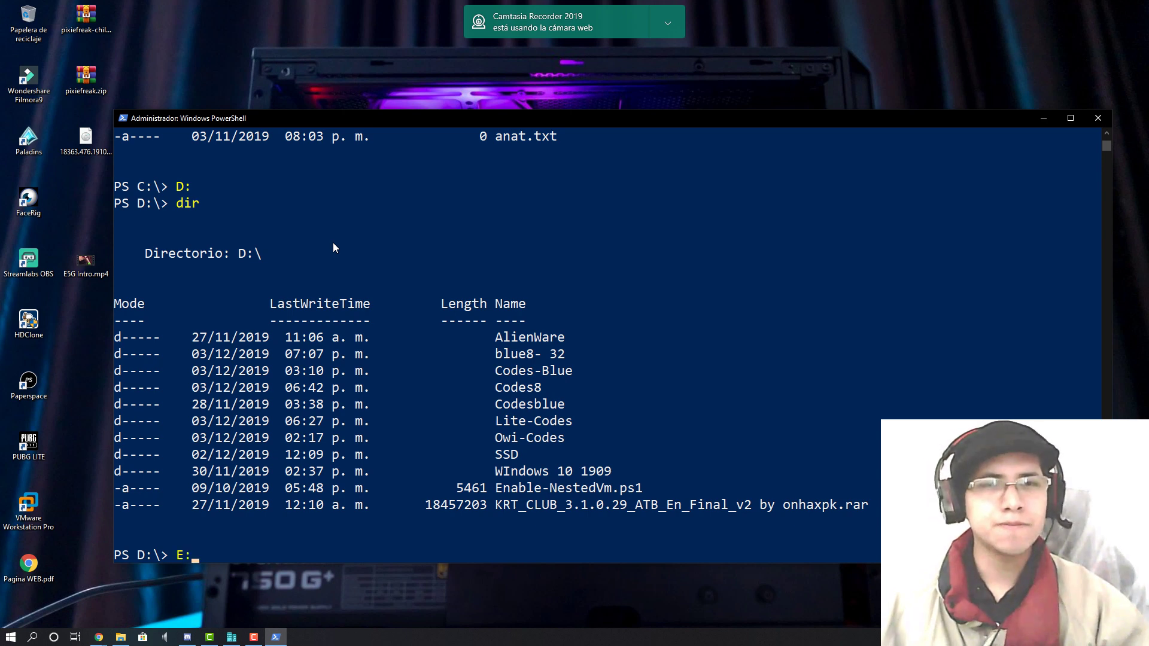
type(":")
key("Return")
type("Dir")
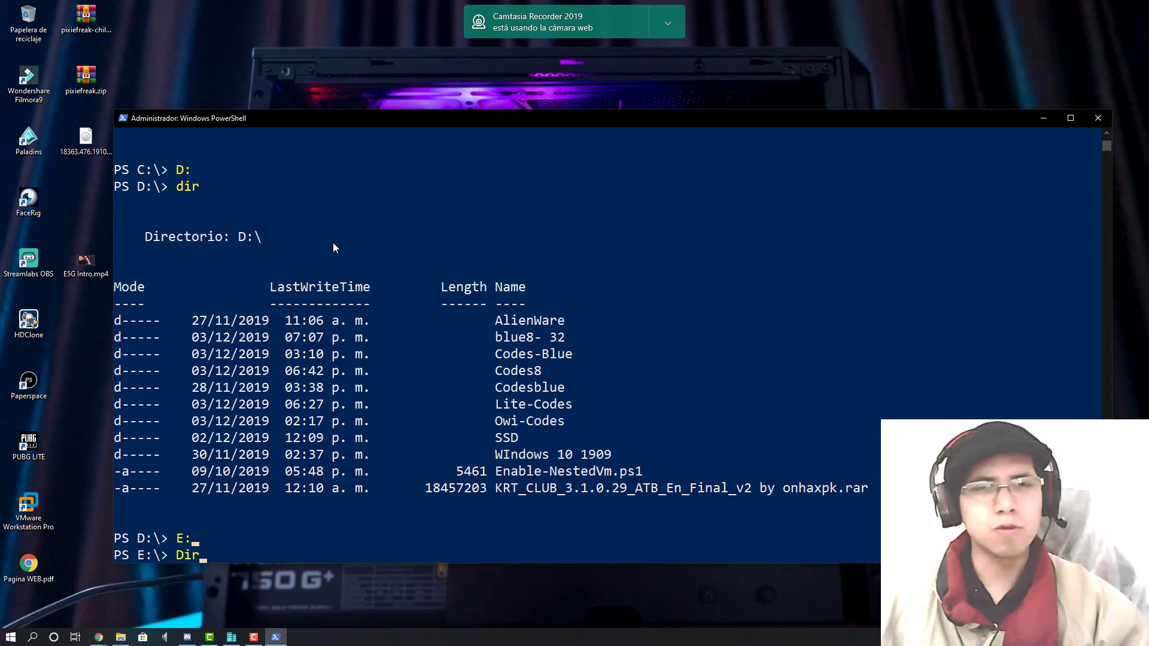
key("Return")
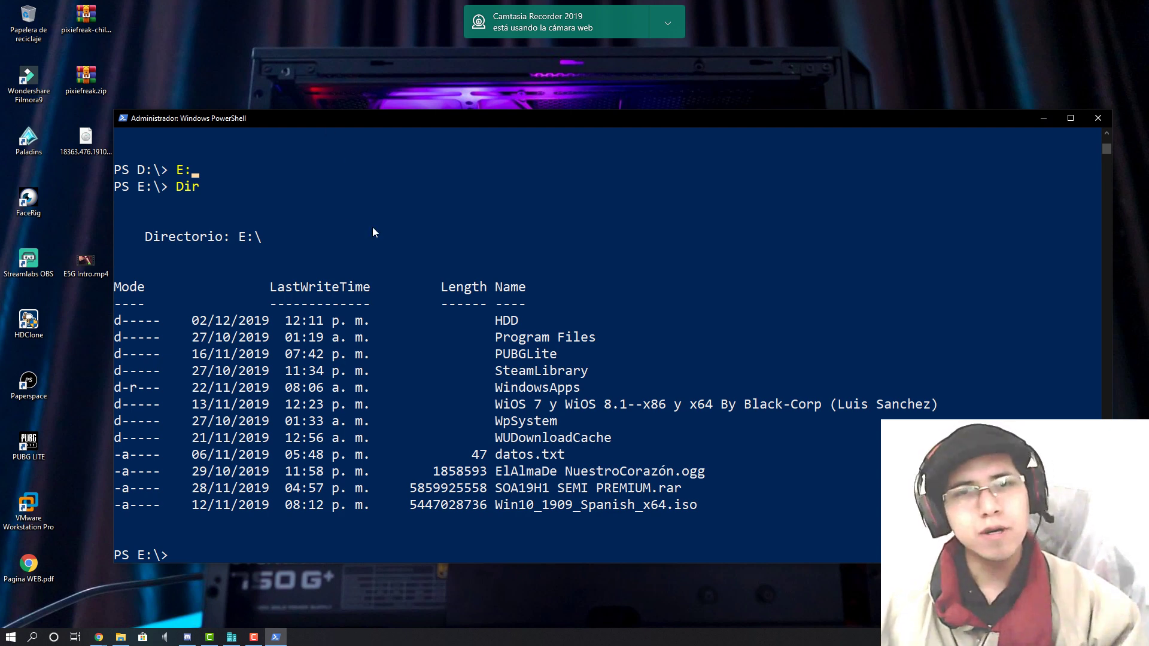
scroll(482, 371, "up", 10)
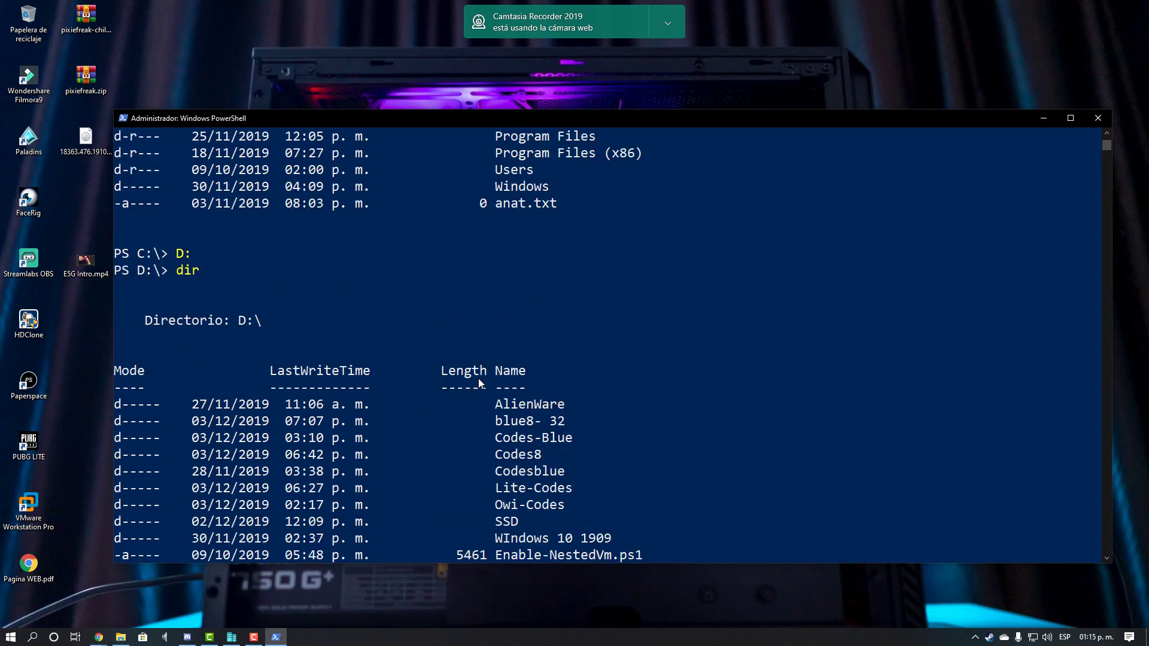
scroll(479, 378, "up", 4)
scroll(322, 358, "down", 20)
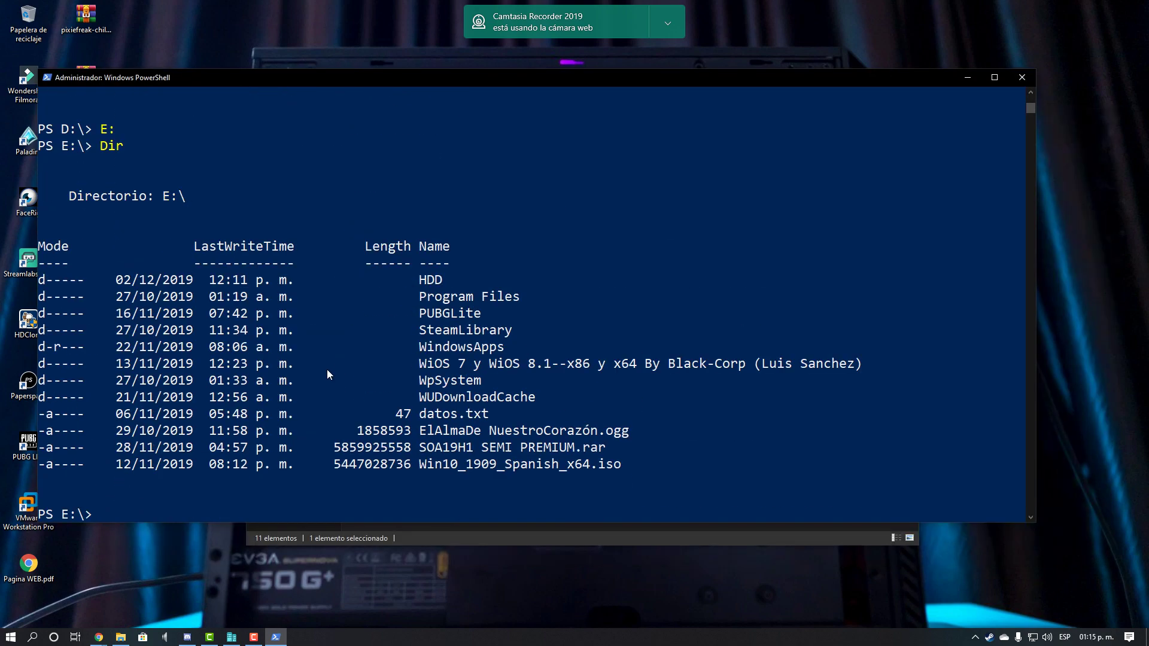
Switch to the G: drive, list its contents with "dir" and review all the drive listings back to C:
type("G")
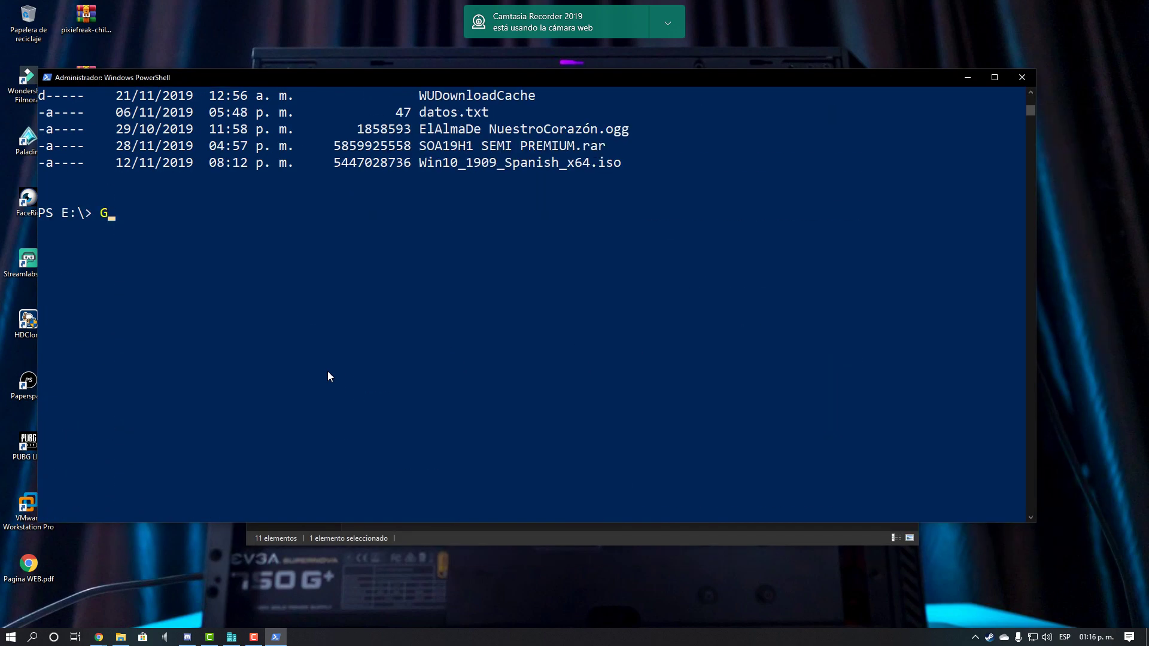
type(":")
key("Return")
type("G:")
key("Return")
type("dir")
key("Return")
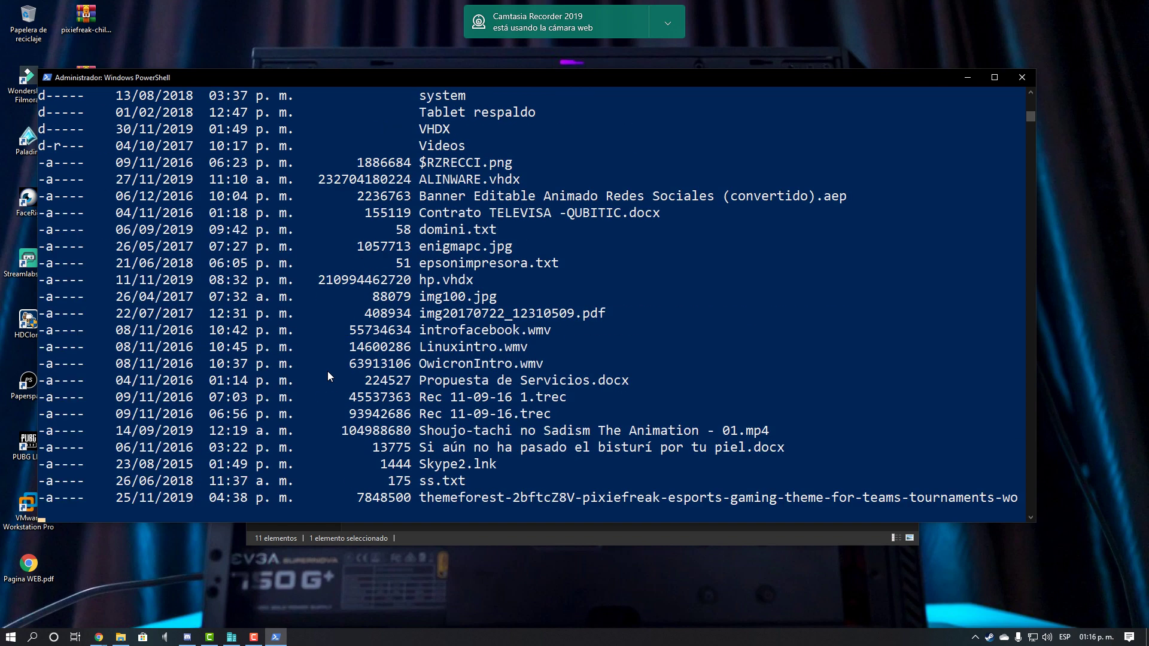
scroll(328, 377, "up", 15)
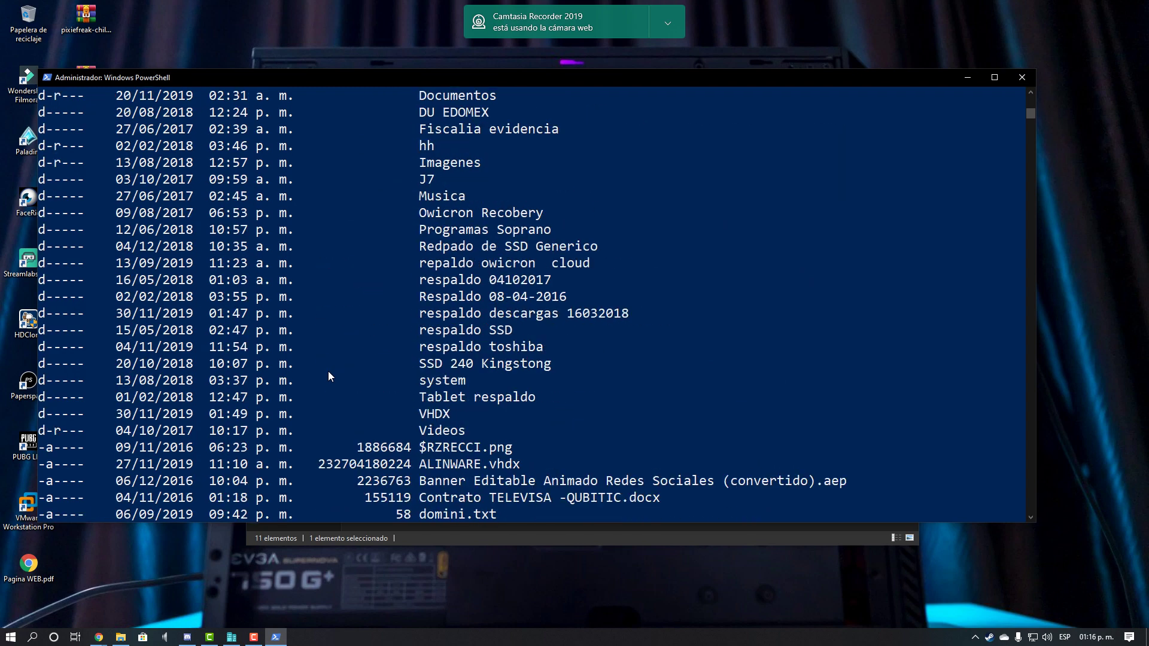
scroll(328, 376, "up", 20)
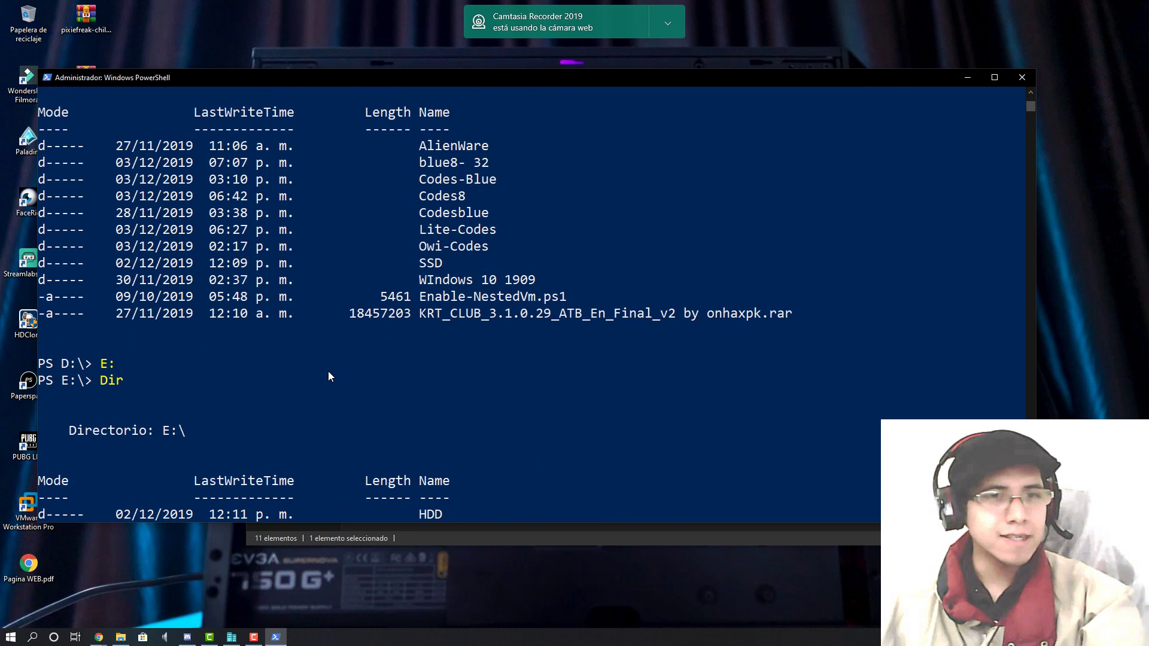
scroll(329, 377, "up", 3)
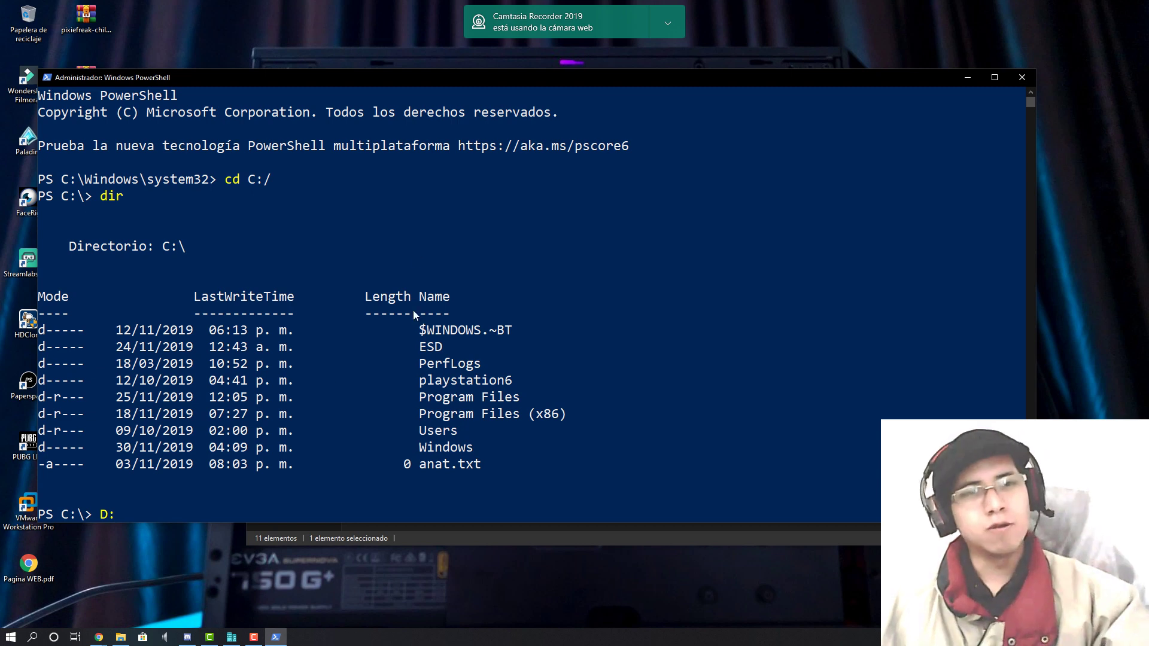
Reposition the PowerShell window and open the colour settings in its properties
left_click_drag(453, 74, 508, 76)
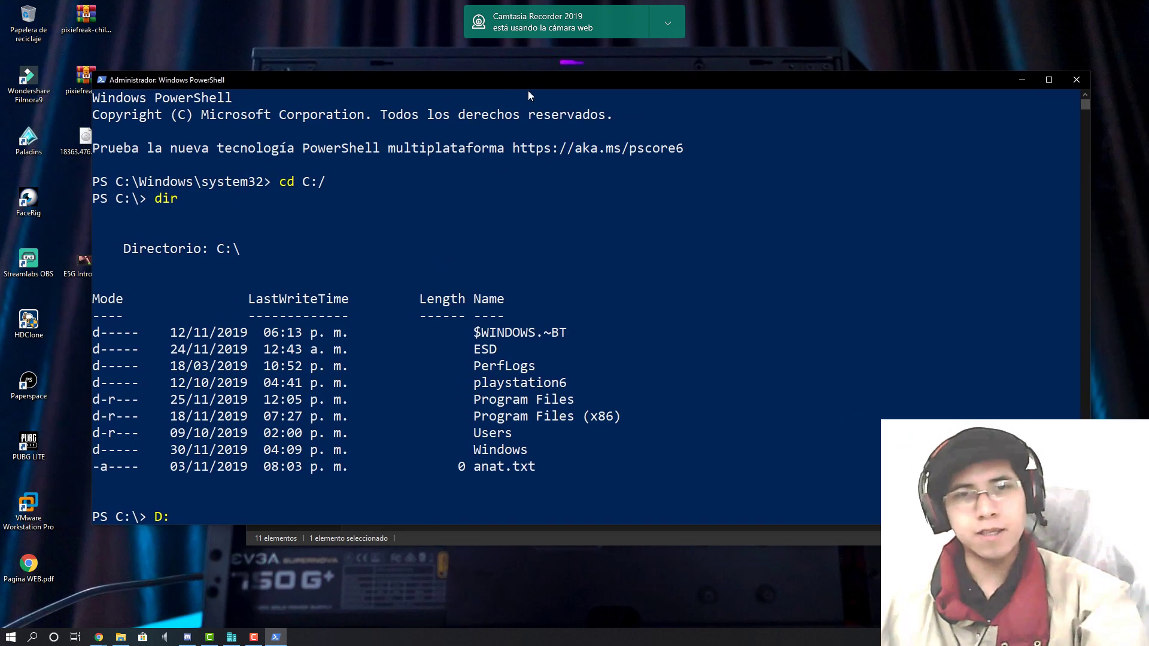
right_click(536, 82)
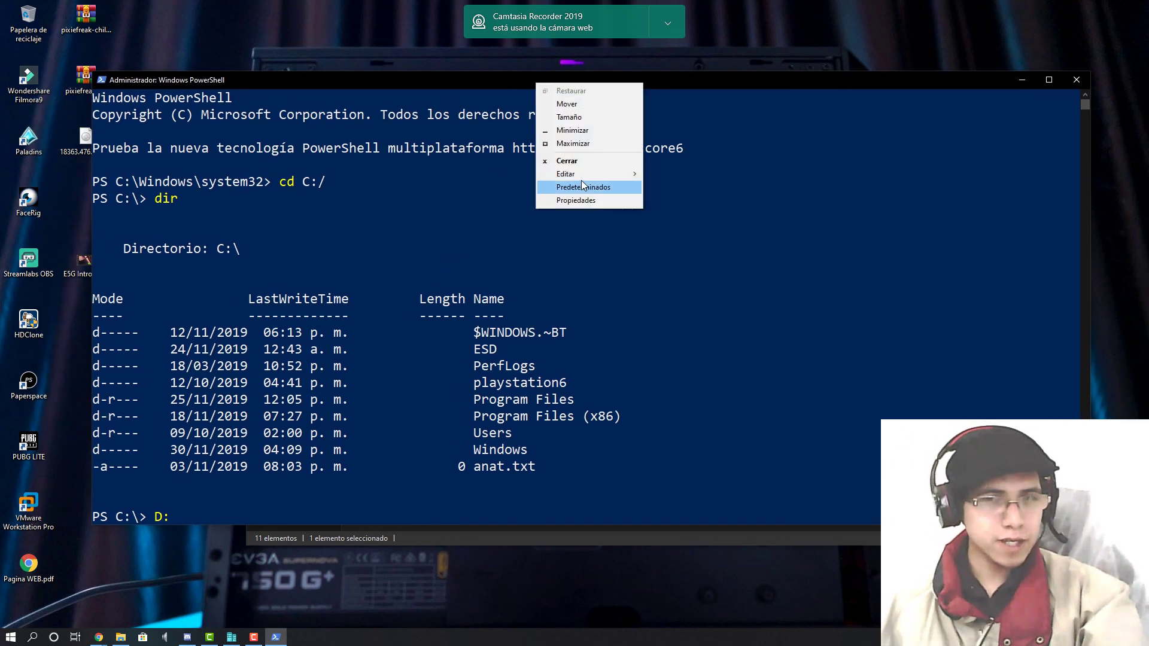
left_click(595, 200)
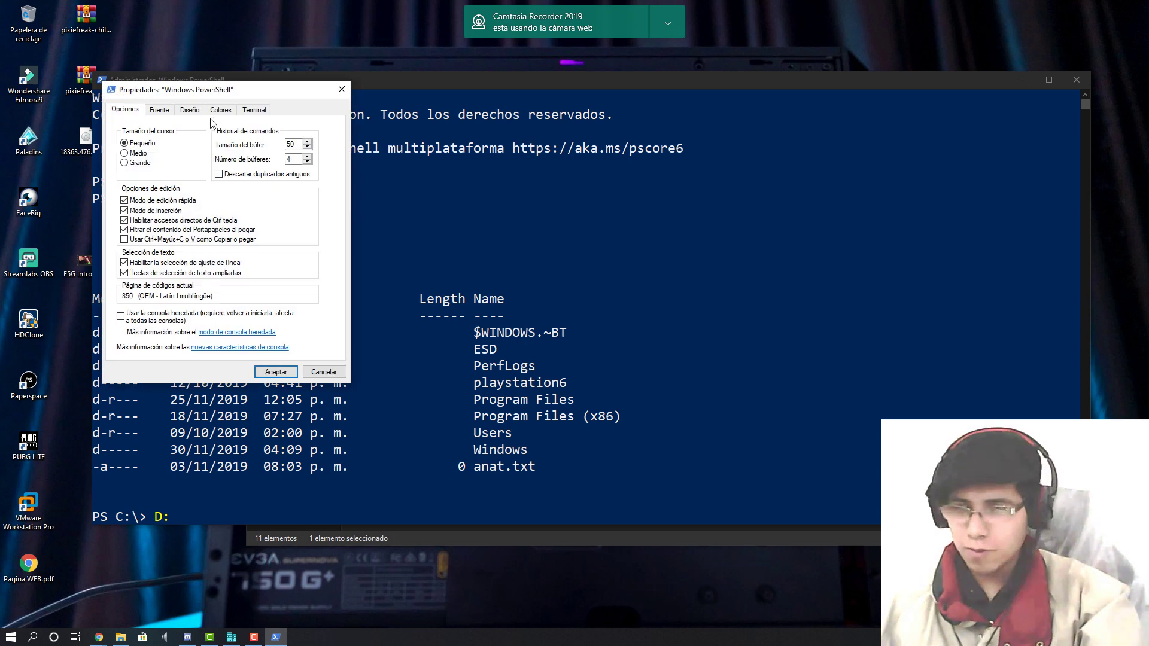
left_click(233, 112)
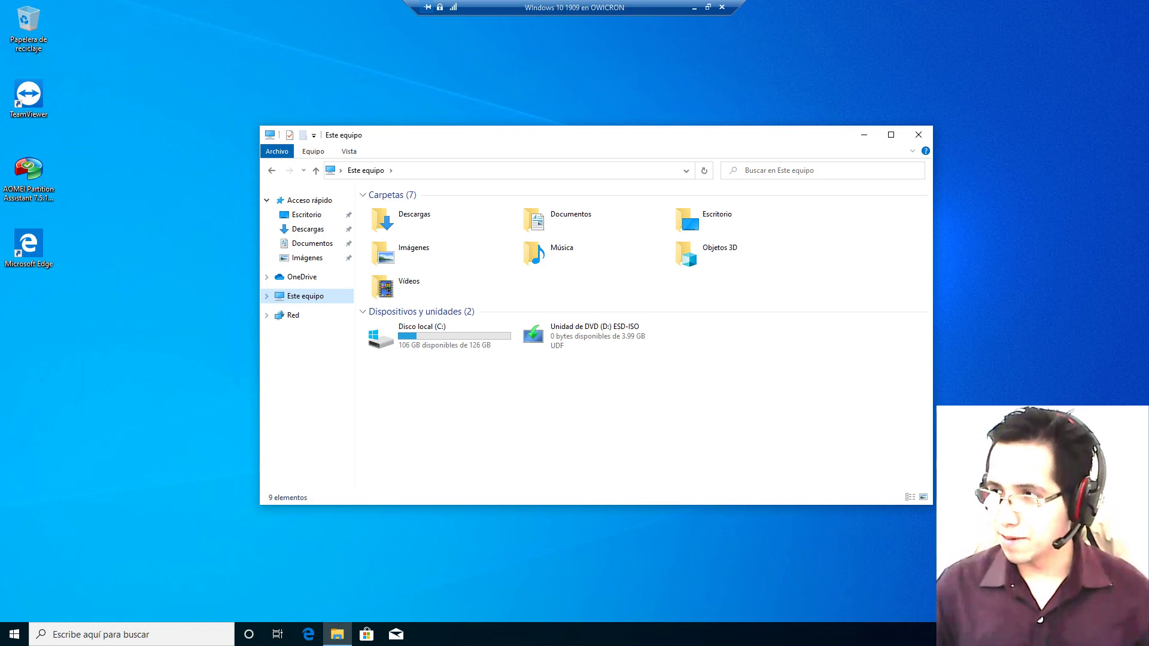
Create a new folder named "CD-ROM" in the root of the C: drive
double_click(419, 340)
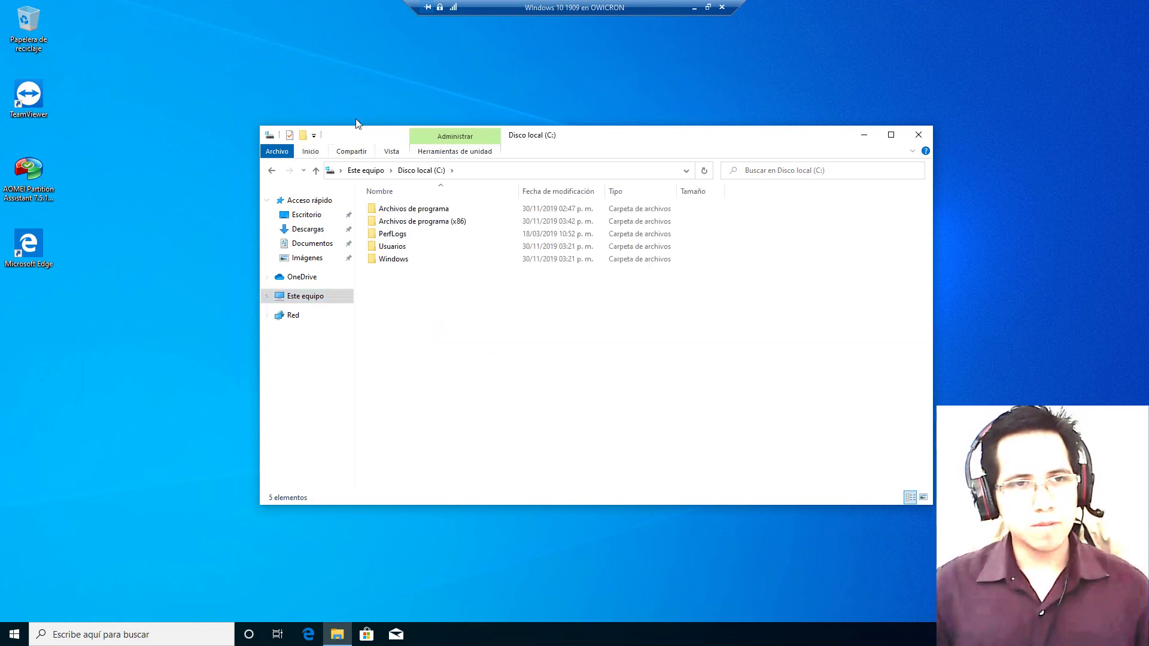
left_click(302, 136)
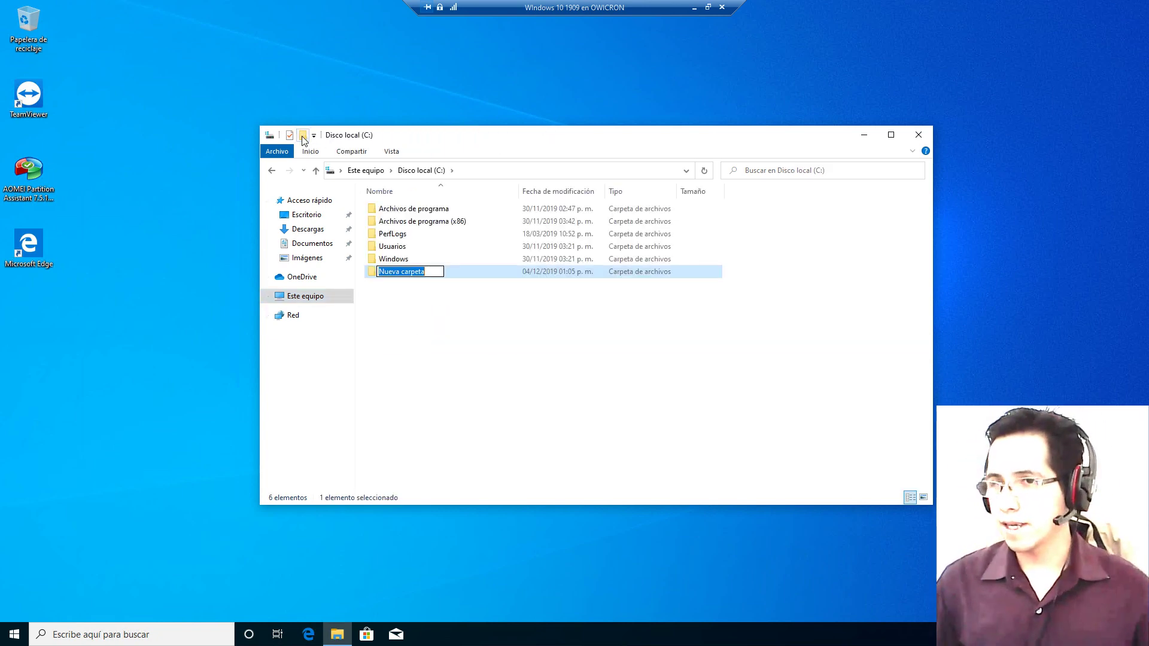
type("CD")
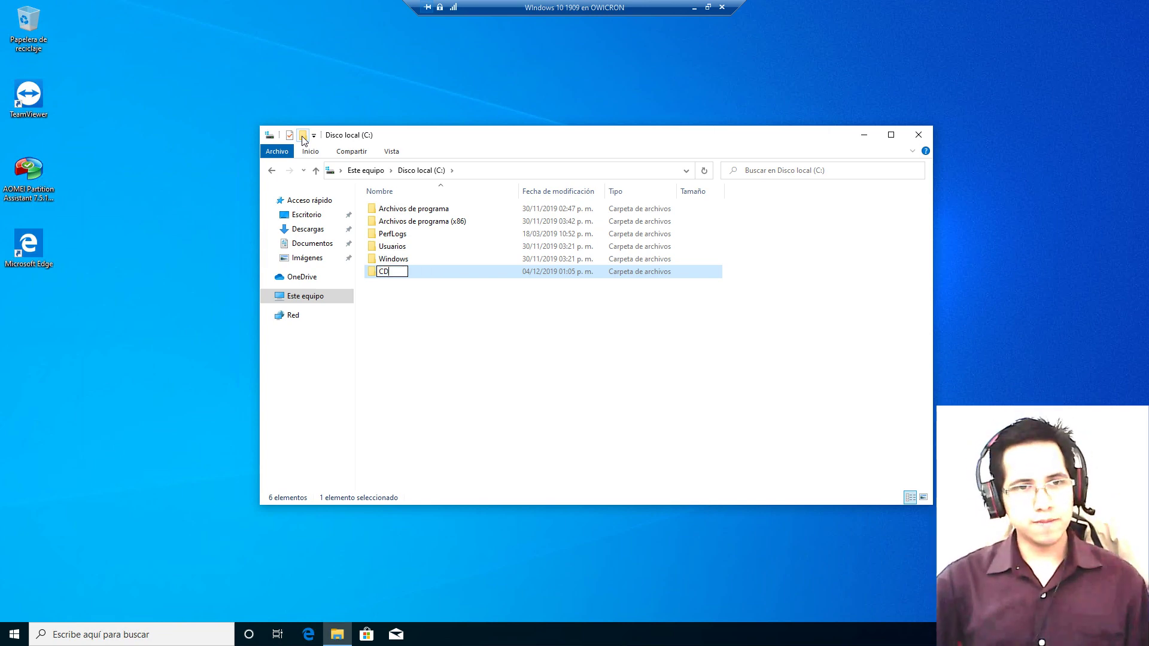
type("-ROM")
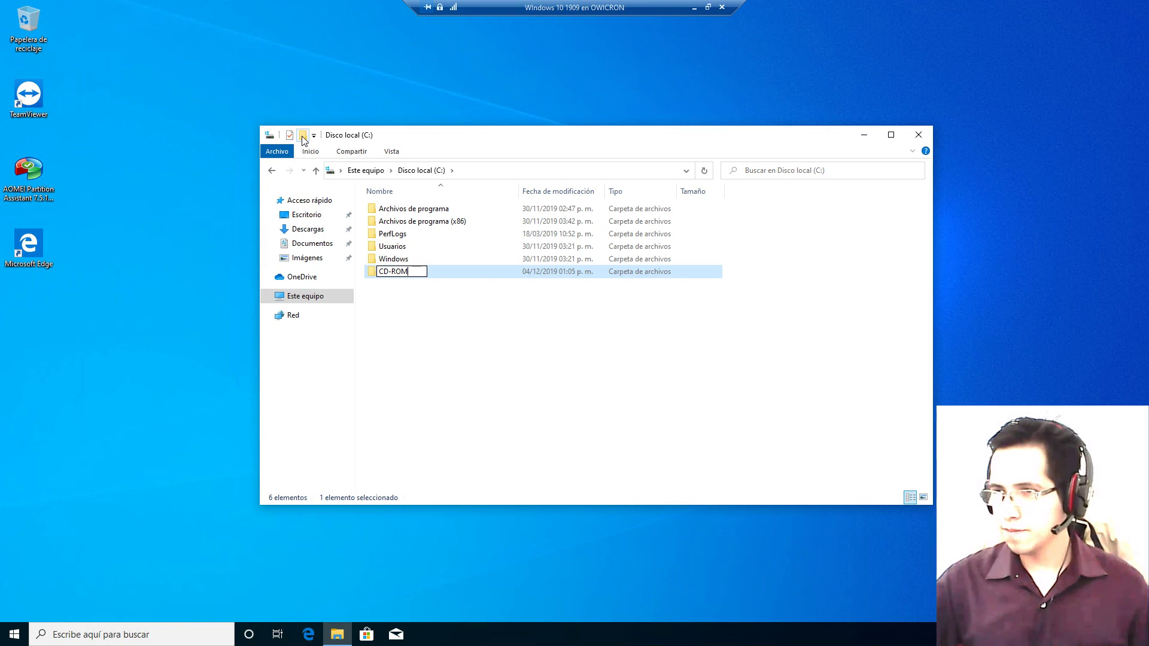
key("Return")
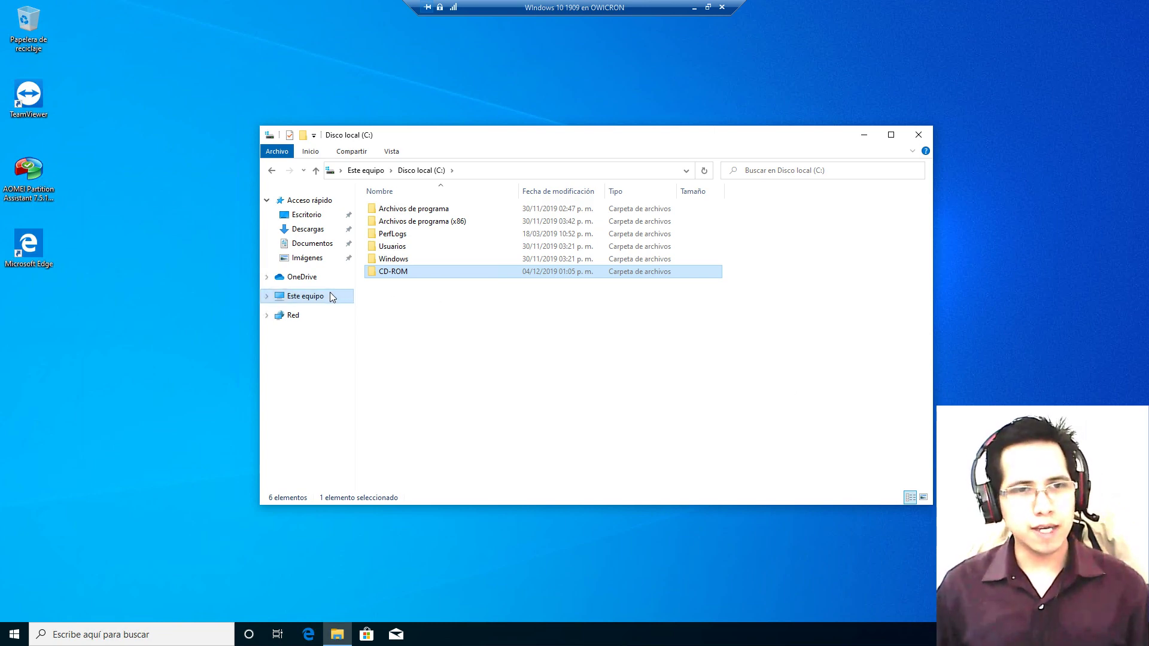
Return to the Este equipo overview and check the DVD drive (D:) and the local disk (C:)
left_click(305, 296)
mouse_move(599, 335)
left_mouse_down()
mouse_move(643, 358)
mouse_move(620, 338)
left_mouse_up()
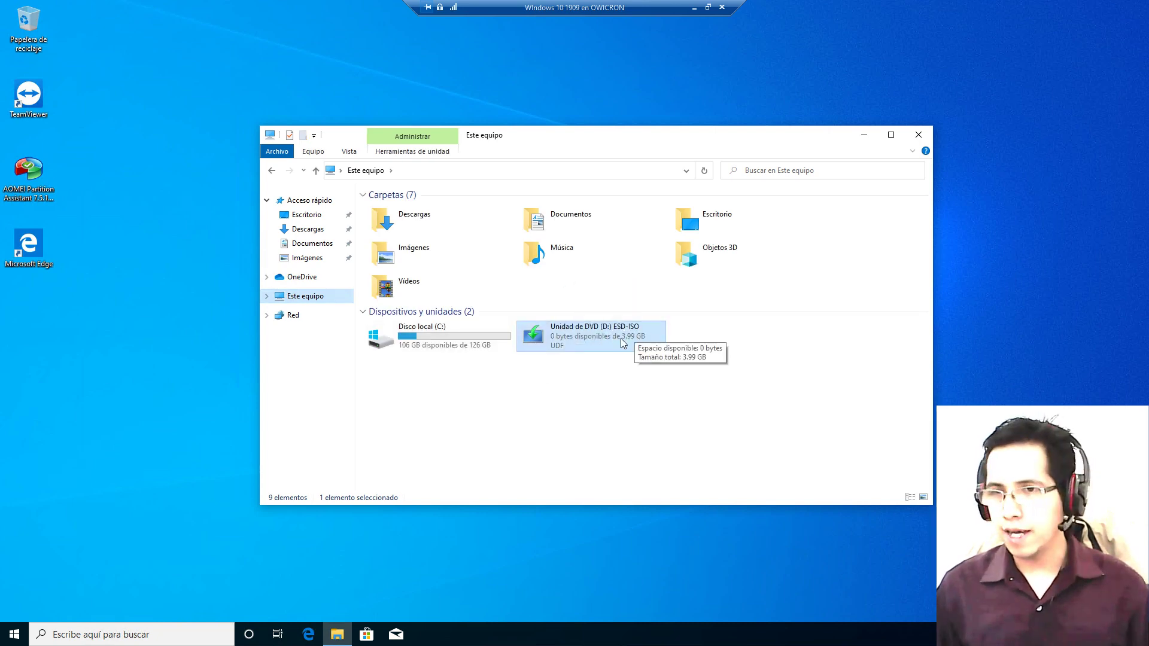
left_click(444, 340)
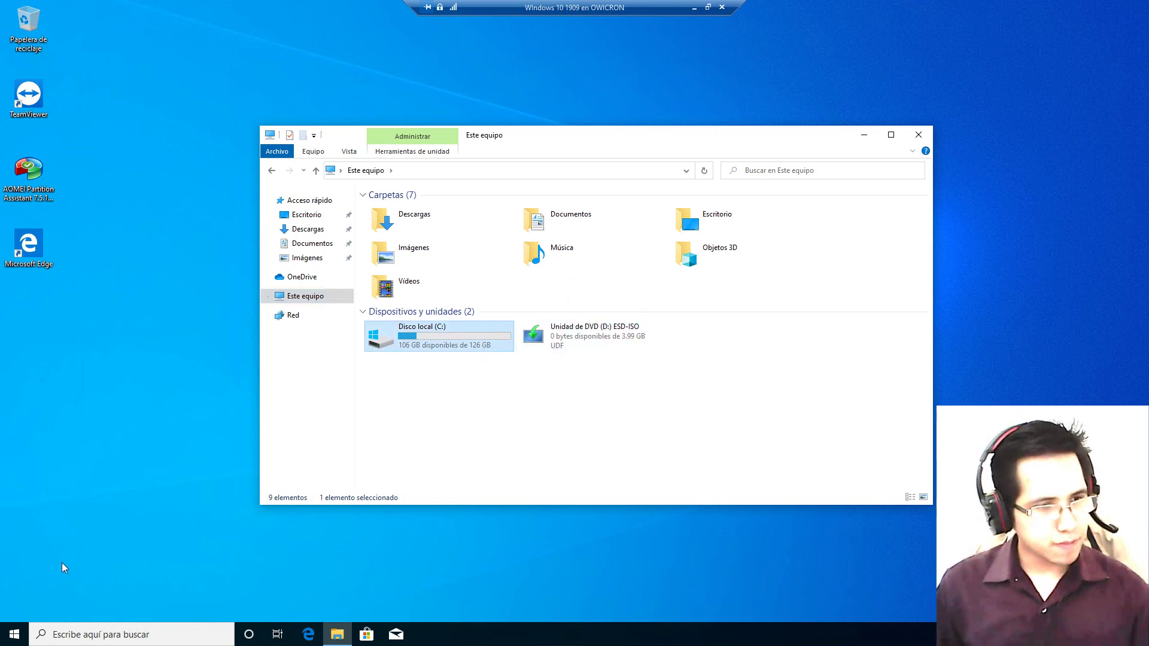
Open Disk Management (Administración de discos) and maximize its window
right_click(10, 637)
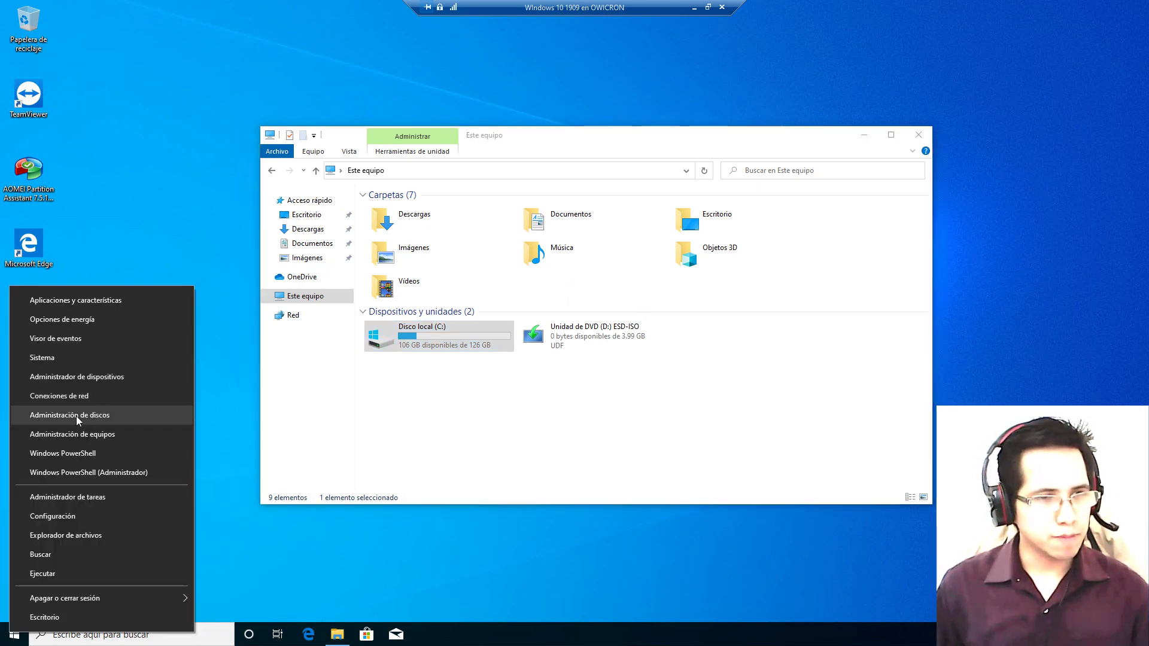
left_click(84, 422)
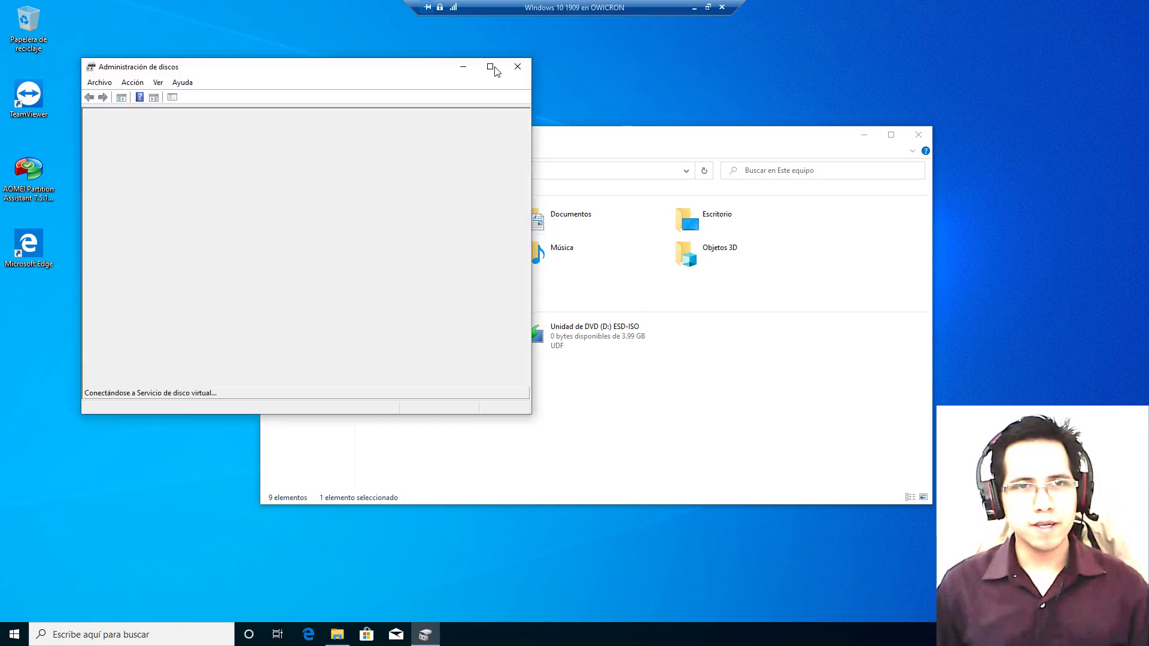
left_click(487, 64)
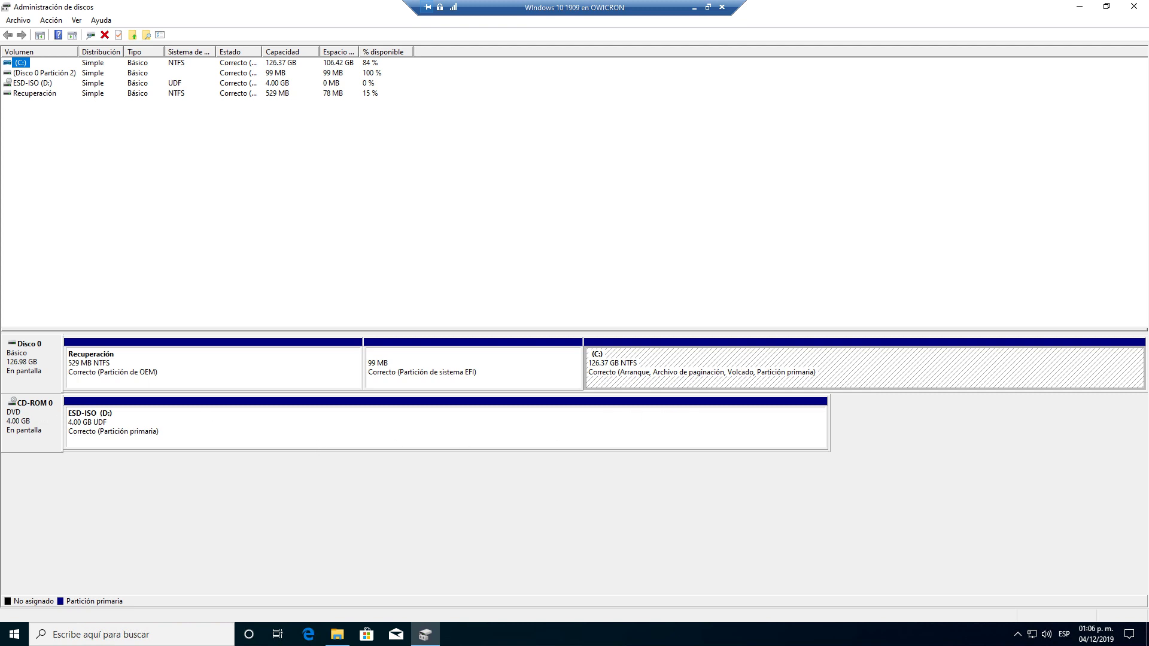
Add an access path to the ESD-ISO volume on CD-ROM 0, mounting it in the empty NTFS folder C:\CD-ROM
right_click(279, 427)
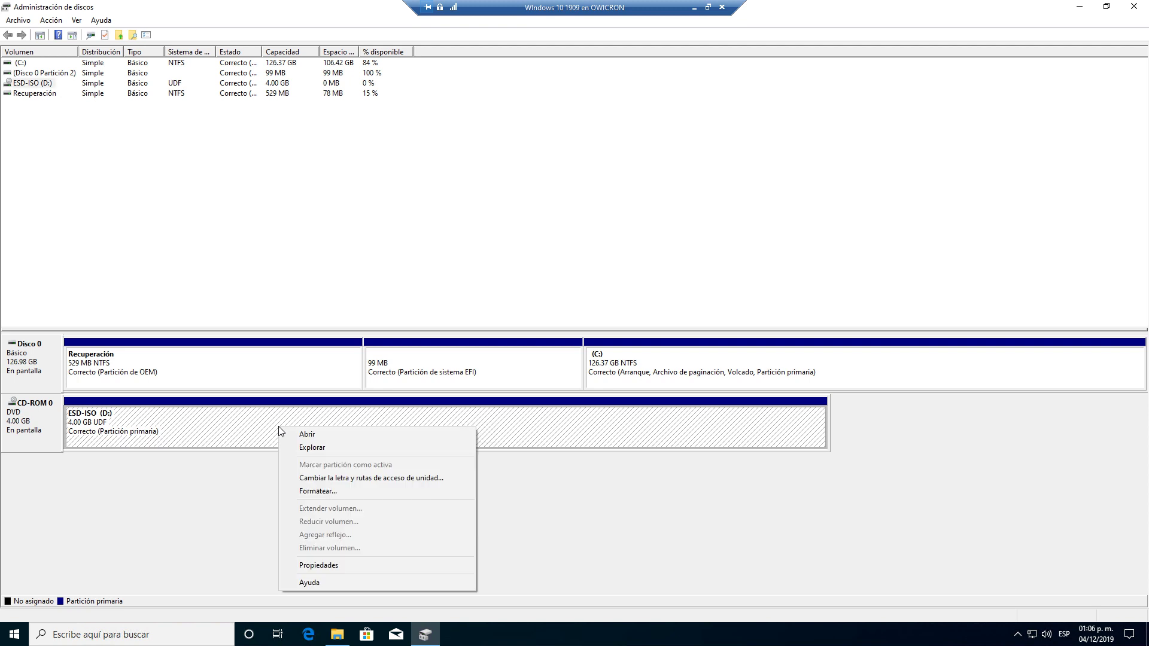
left_click(336, 479)
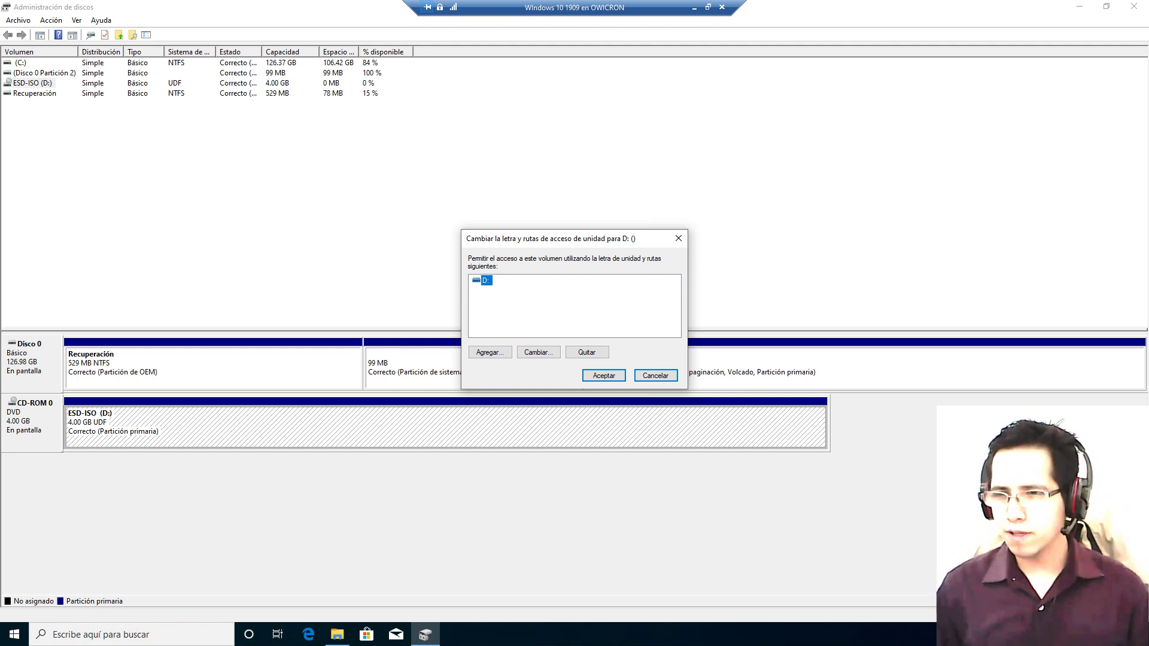
left_click(490, 352)
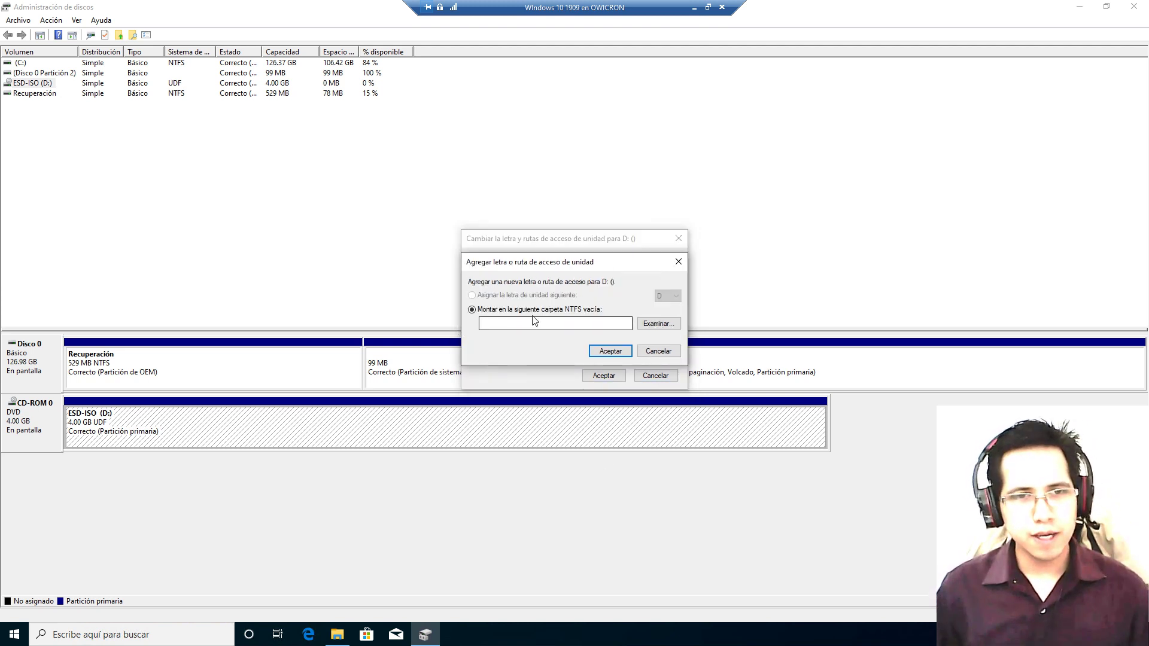
left_click(670, 328)
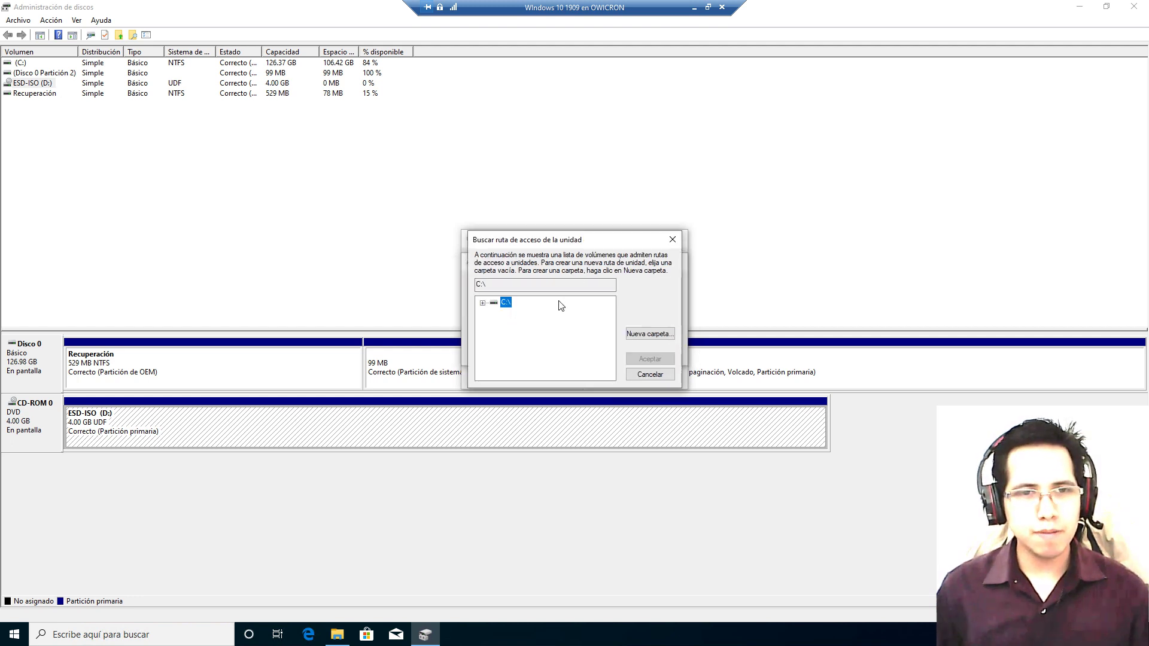
left_click(482, 305)
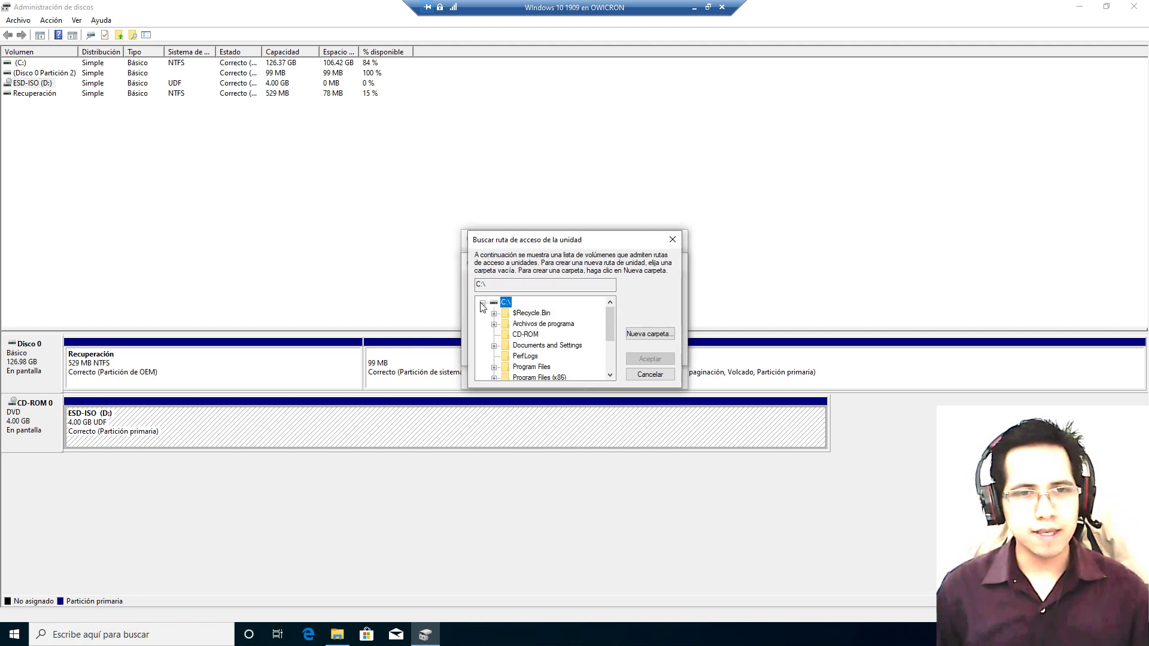
left_click(529, 336)
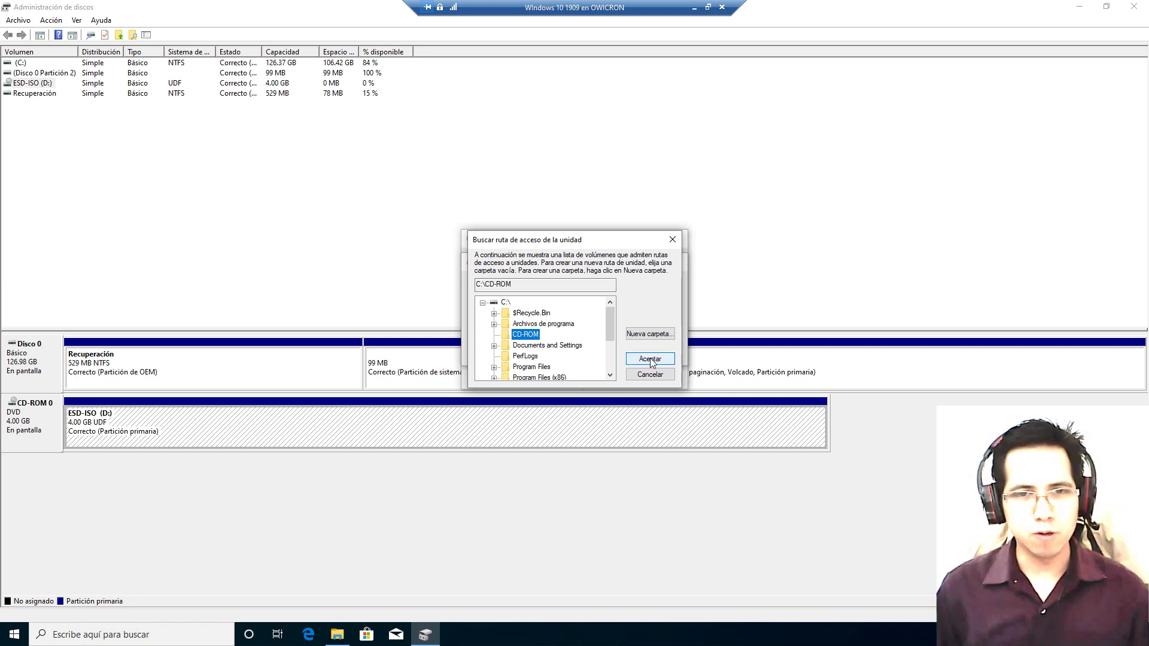
left_click(652, 362)
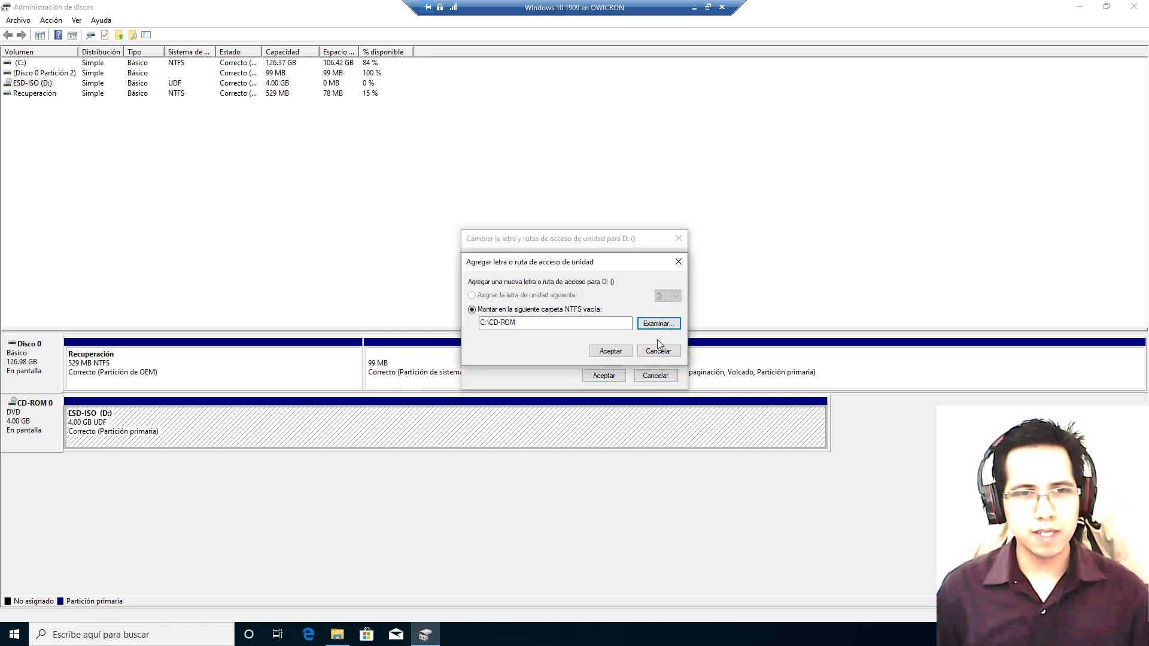
left_click(614, 351)
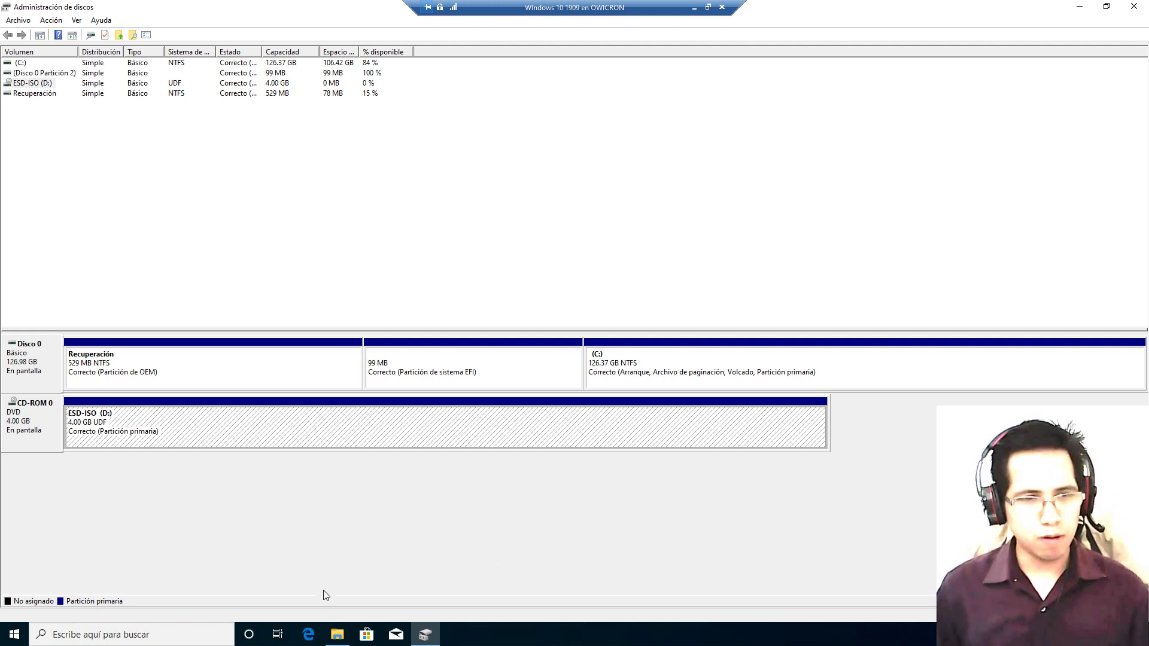
In File Explorer, refresh Este equipo, examine the CD-ROM mount folder on C: and return to the drive overview
left_click(337, 634)
right_click(472, 412)
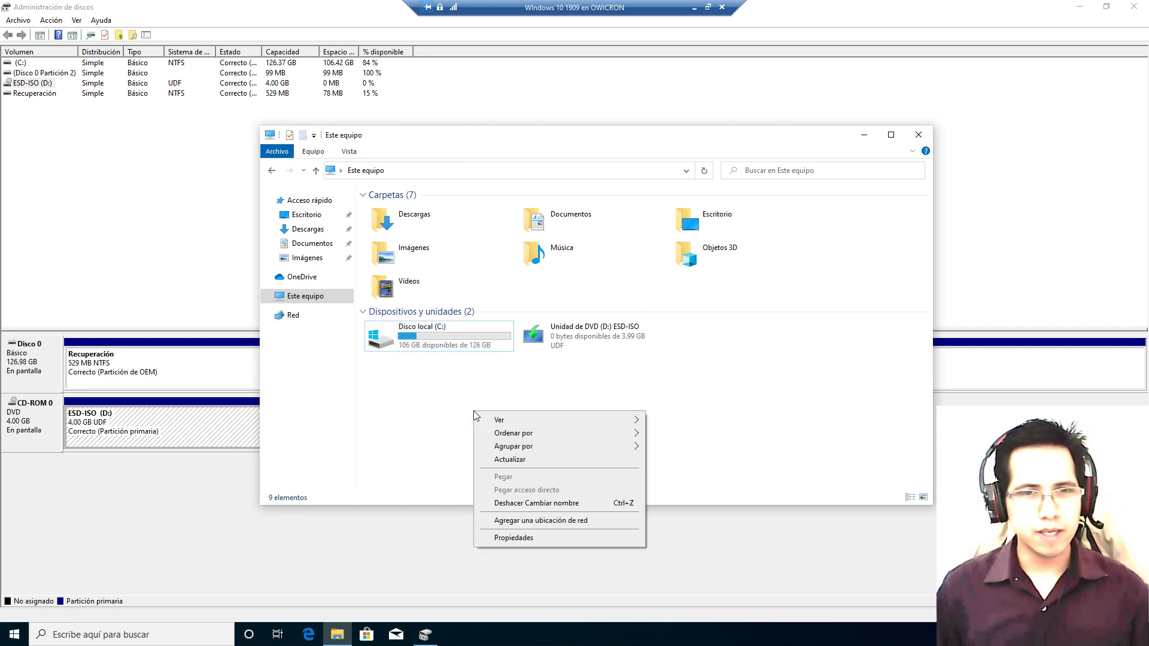
left_click(509, 461)
double_click(449, 347)
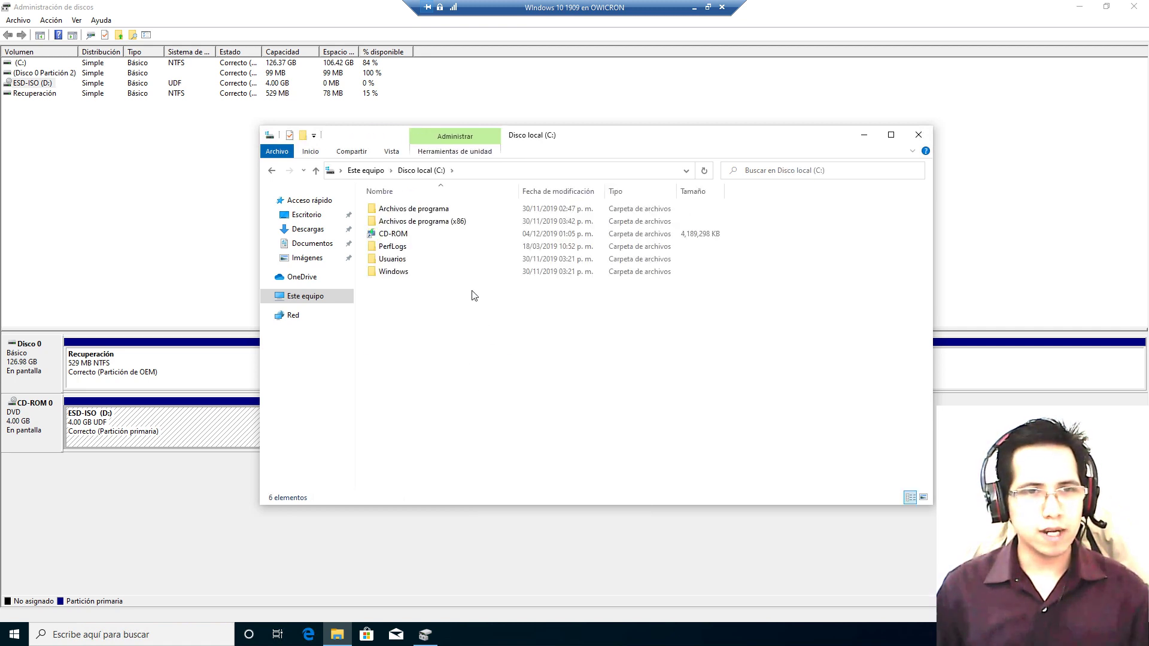
left_click(398, 239)
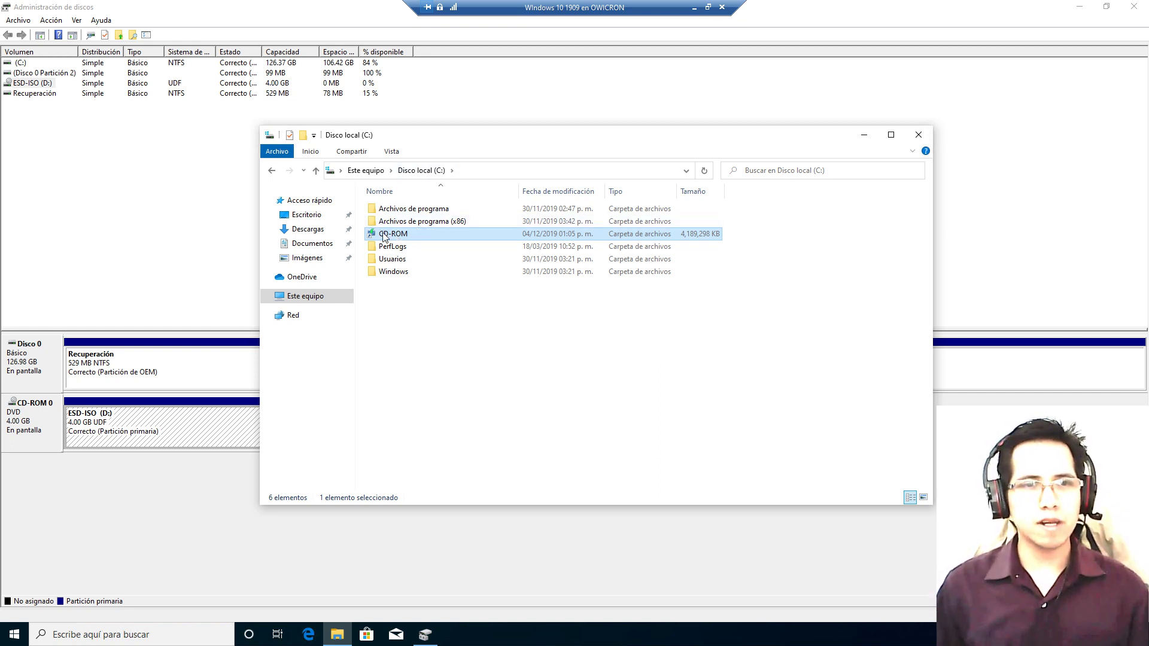
mouse_move(384, 237)
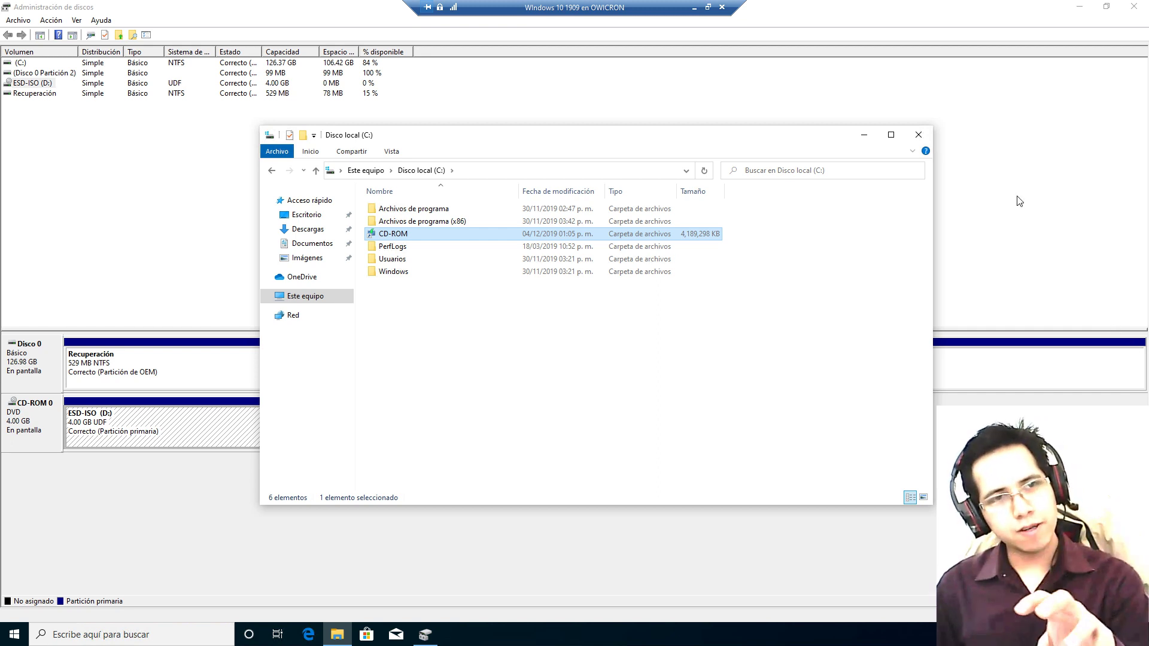
left_click(384, 171)
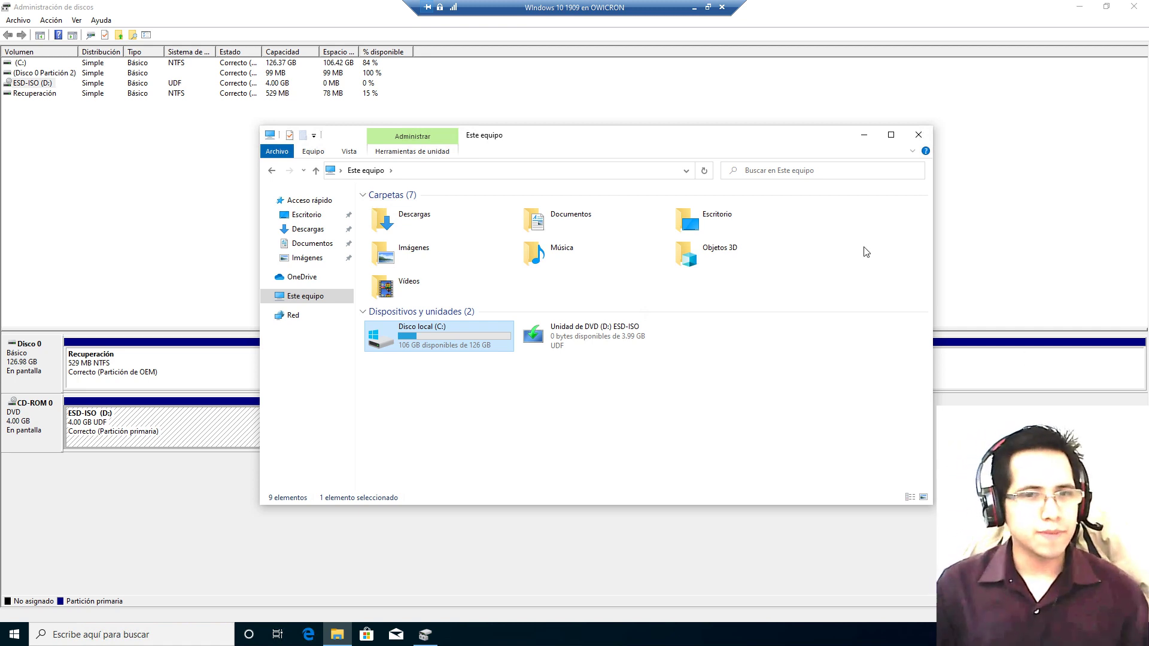
In Disk Management, change the drive letter of the ESD-ISO volume to A and accept the warning
left_click(258, 455)
right_click(262, 431)
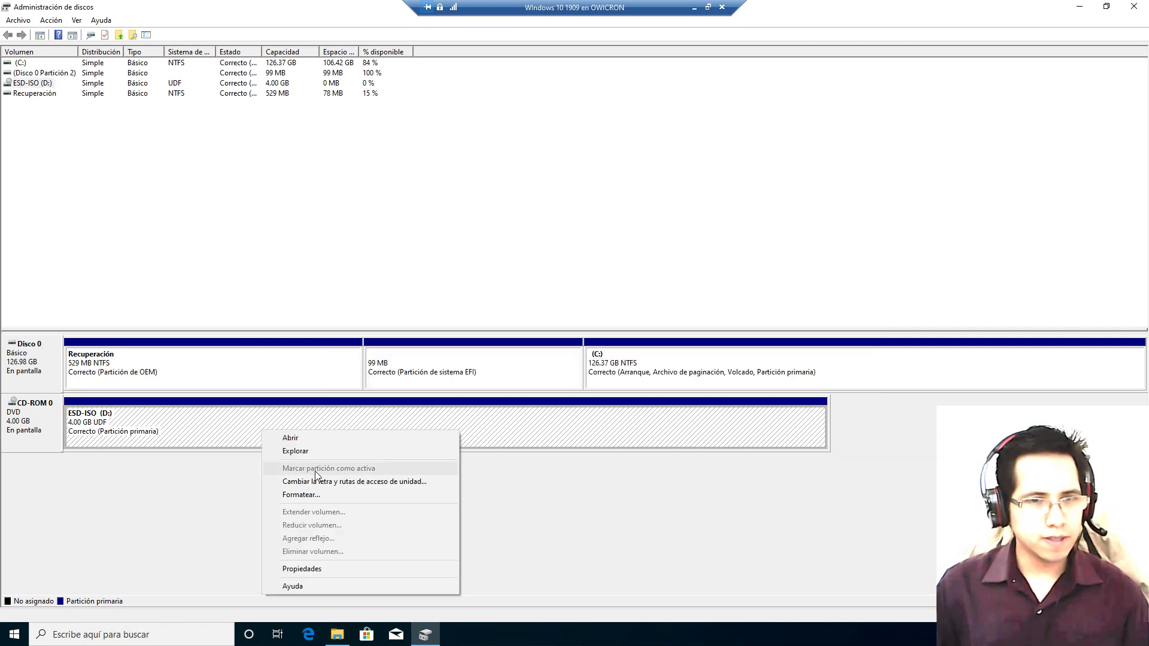
left_click(336, 482)
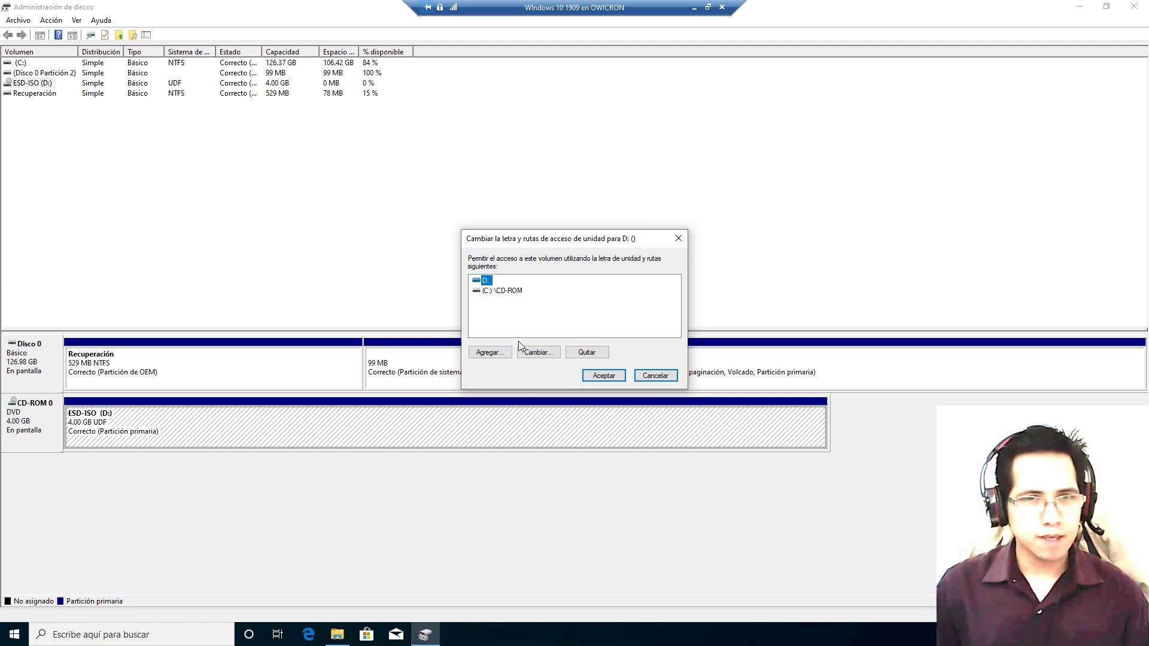
left_click(501, 292)
left_click(498, 281)
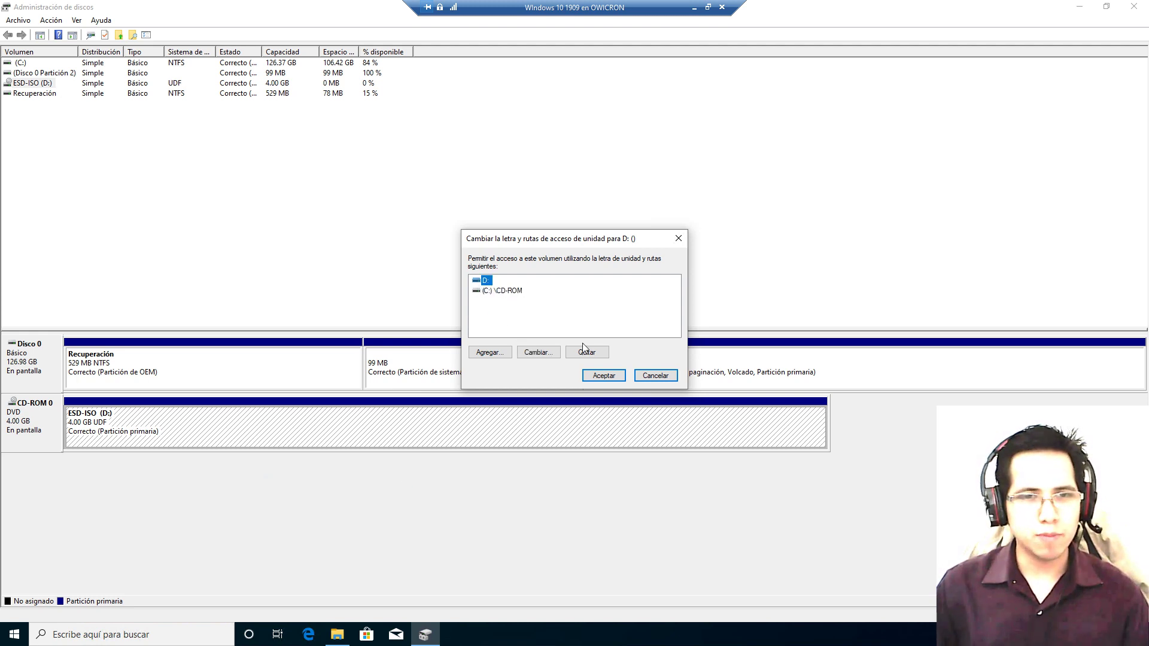
left_click(535, 353)
left_click(665, 296)
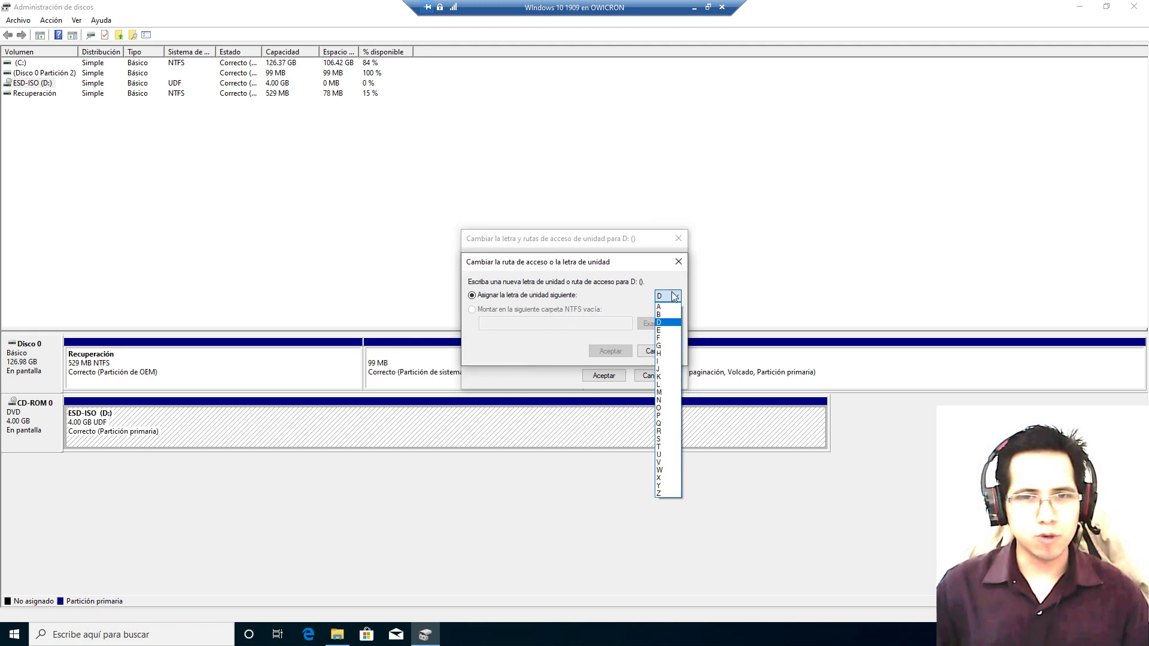
left_click(665, 307)
left_click(611, 351)
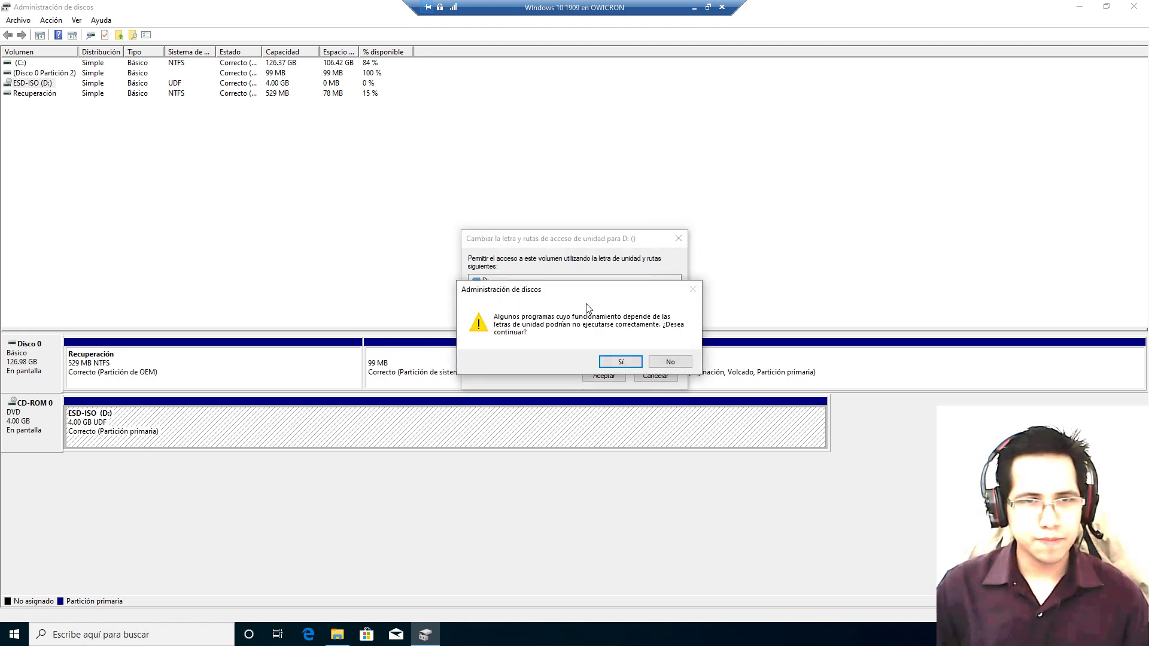
left_click(617, 361)
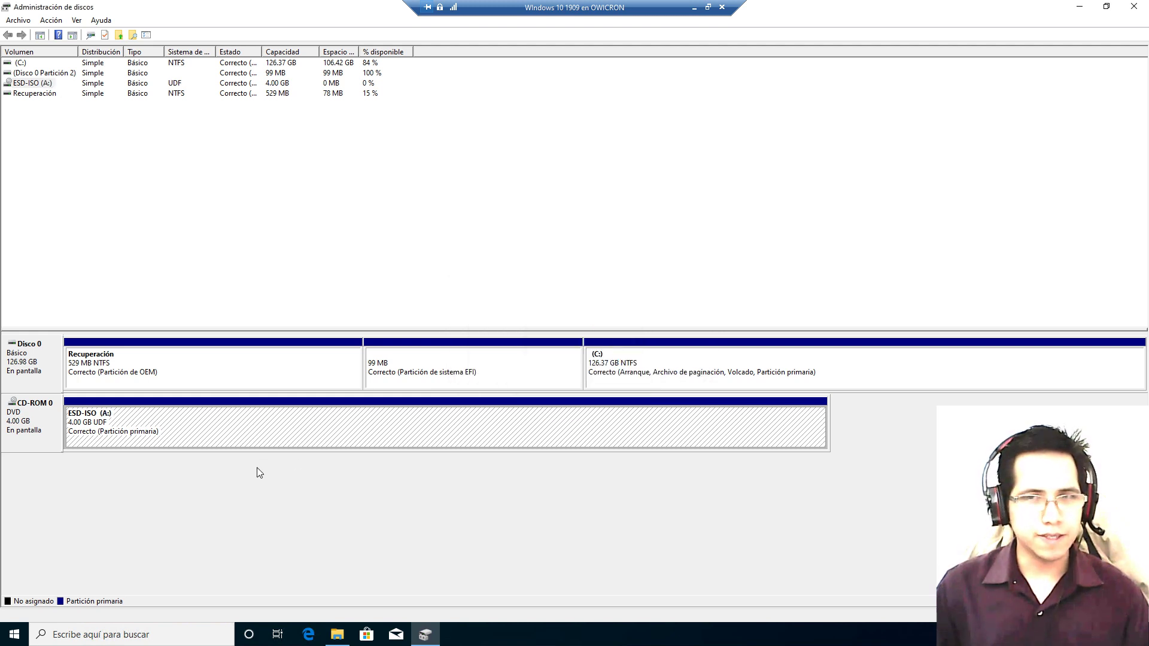
Close Disk Management and refresh the drive list in Este equipo
left_click(1132, 7)
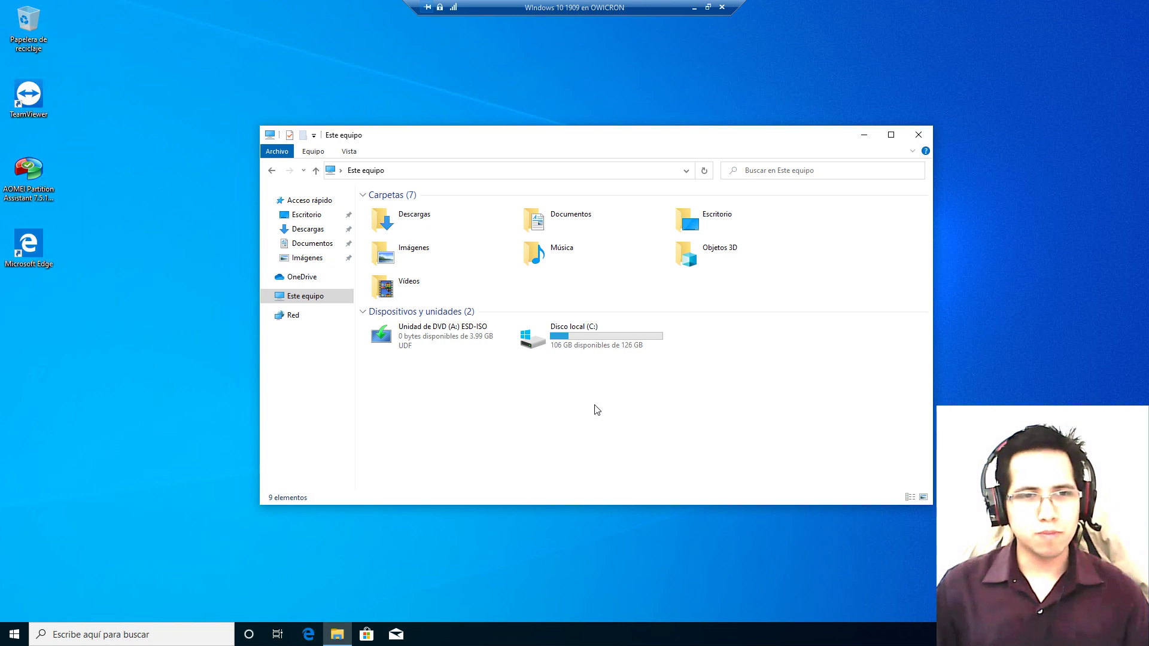
right_click(595, 405)
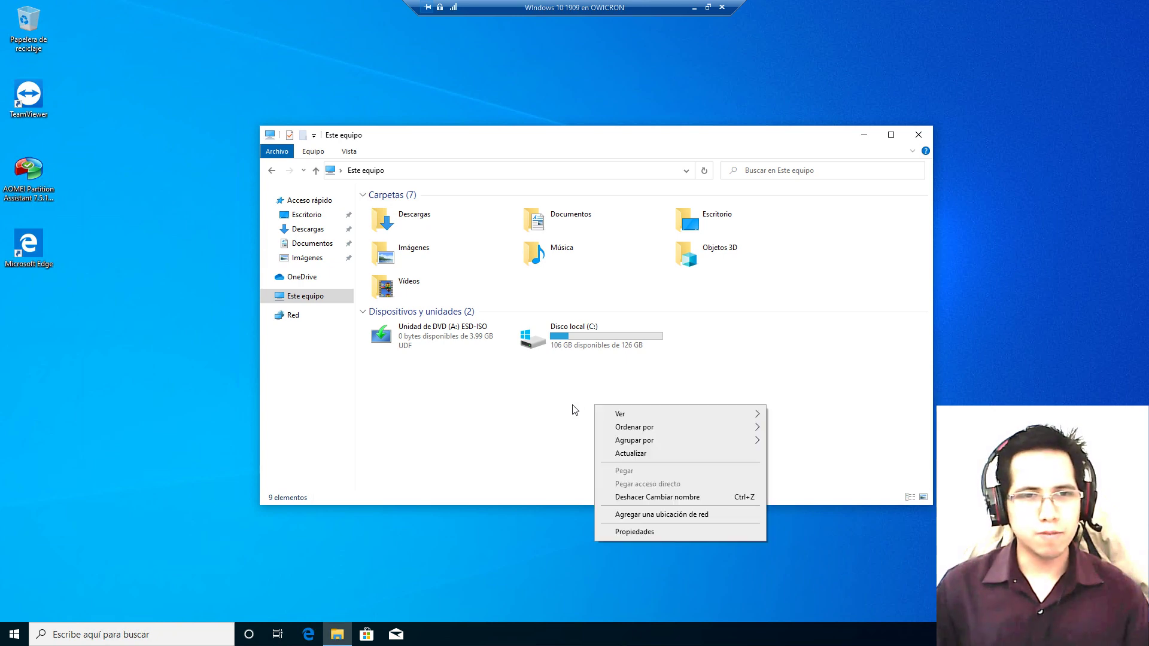
left_click(636, 456)
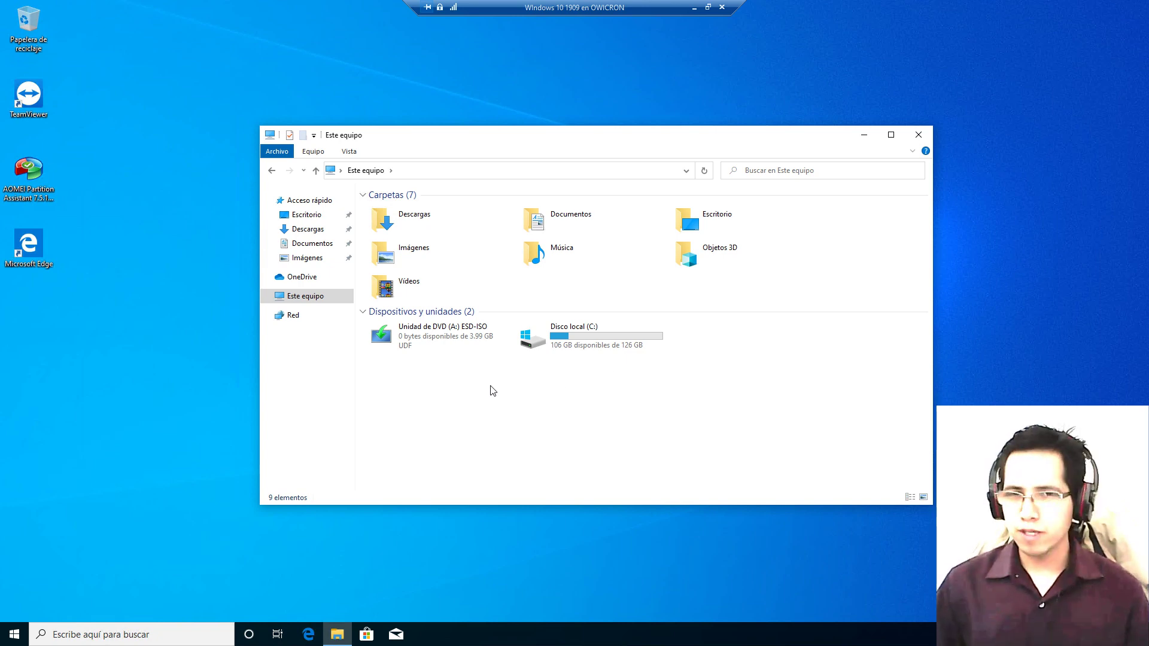
Close the File Explorer window to return to the desktop
right_click(303, 299)
left_click(606, 411)
key("alt+F4")
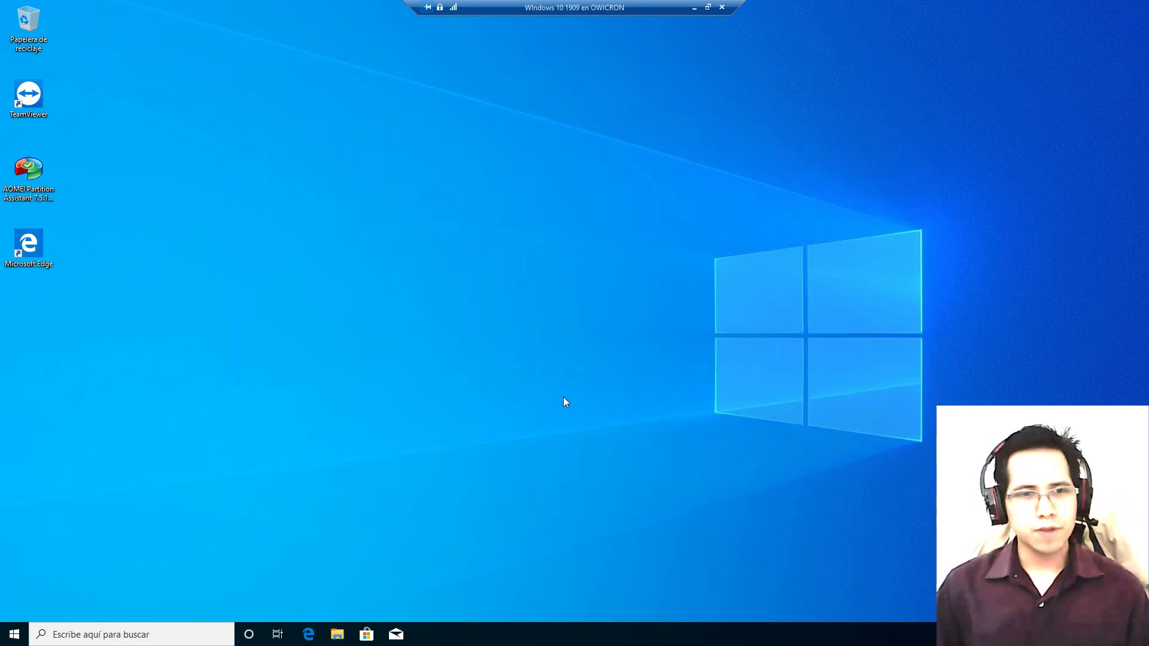
Open the Símbolo del sistema command prompt as administrator, approve the elevation request and reposition its window
left_click(192, 629)
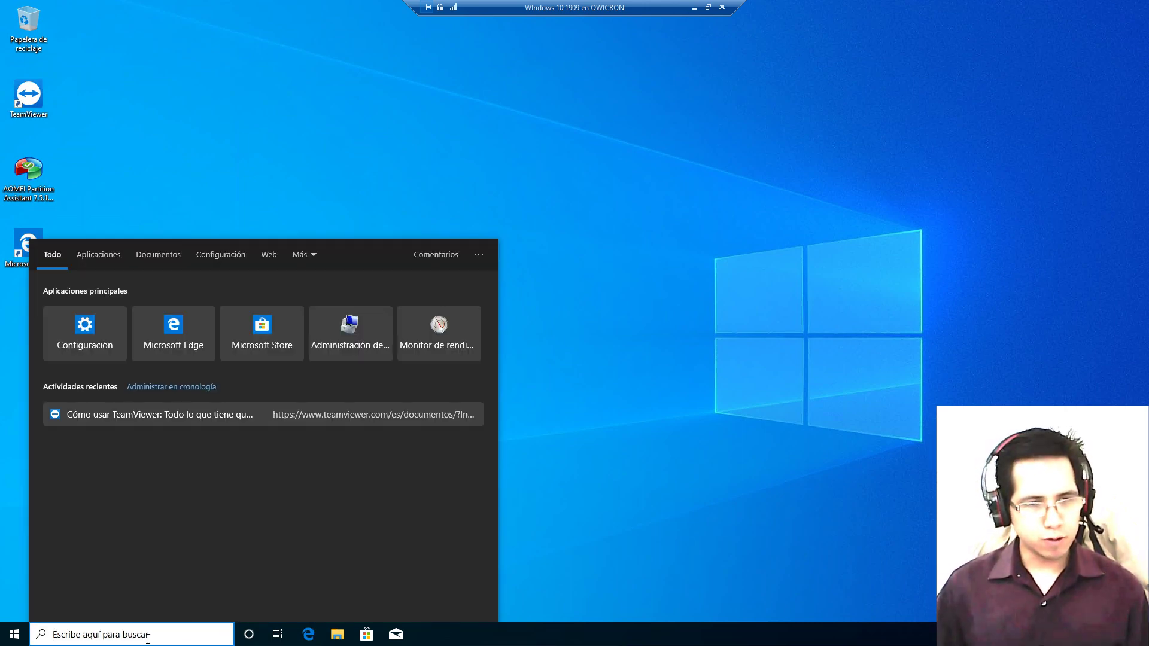
type("cmd")
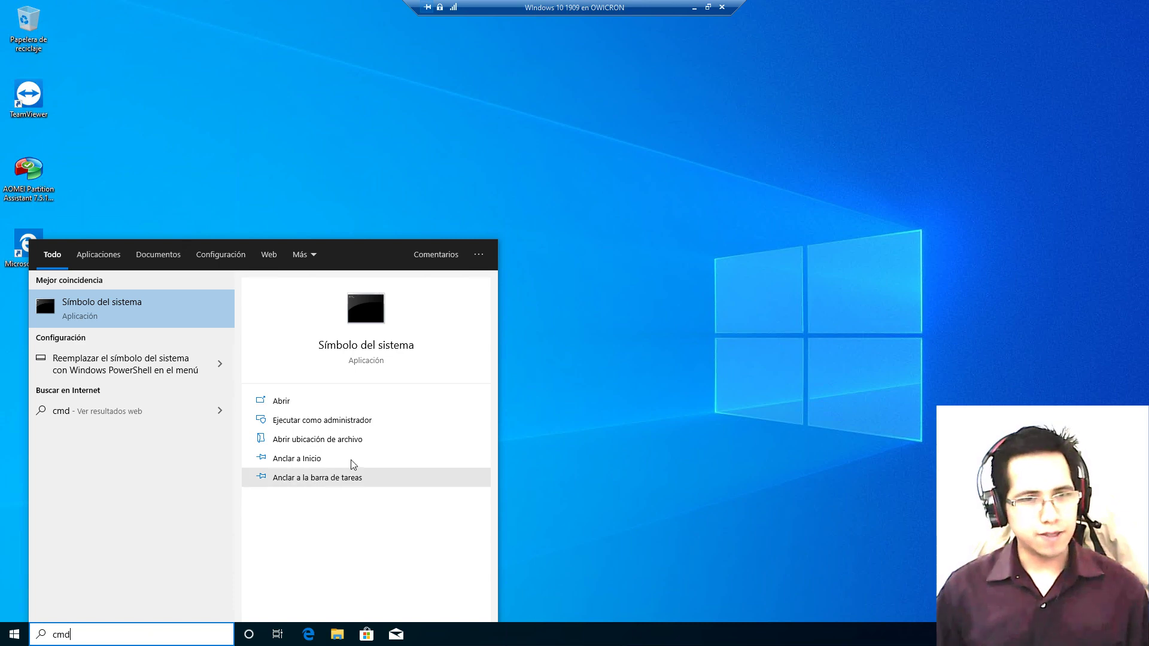
left_click(358, 422)
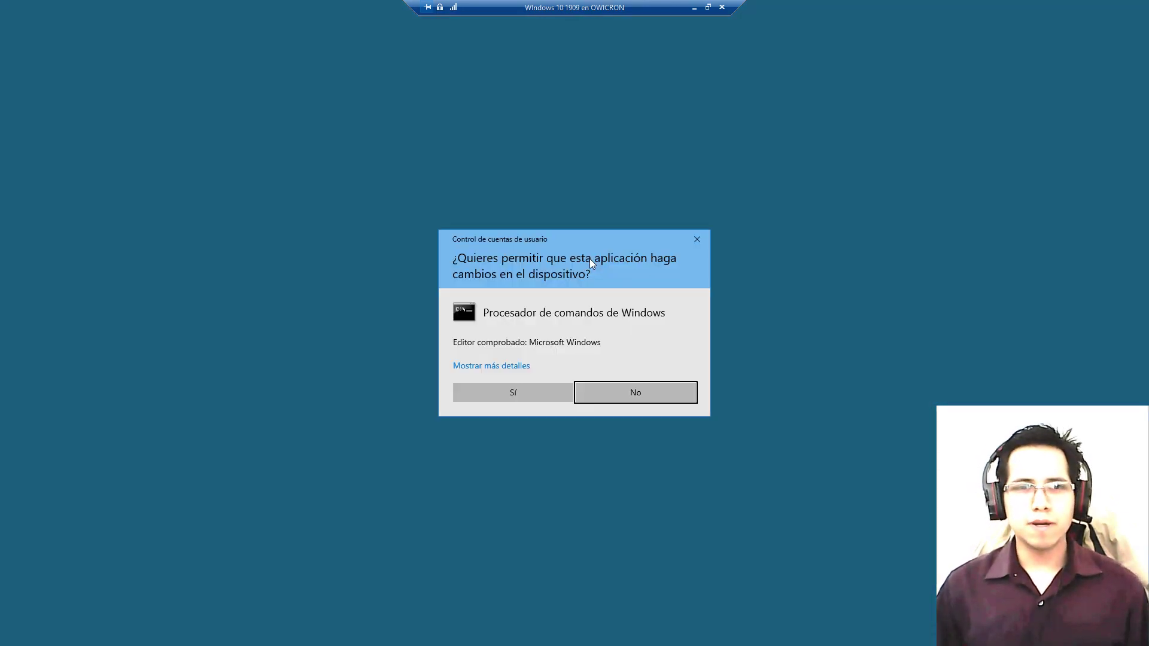
left_click(497, 395)
left_click_drag(413, 139, 605, 157)
Set the command prompt's font size to 28 in its properties and move the enlarged window fully into view
right_click(606, 154)
left_click(628, 271)
left_click(395, 183)
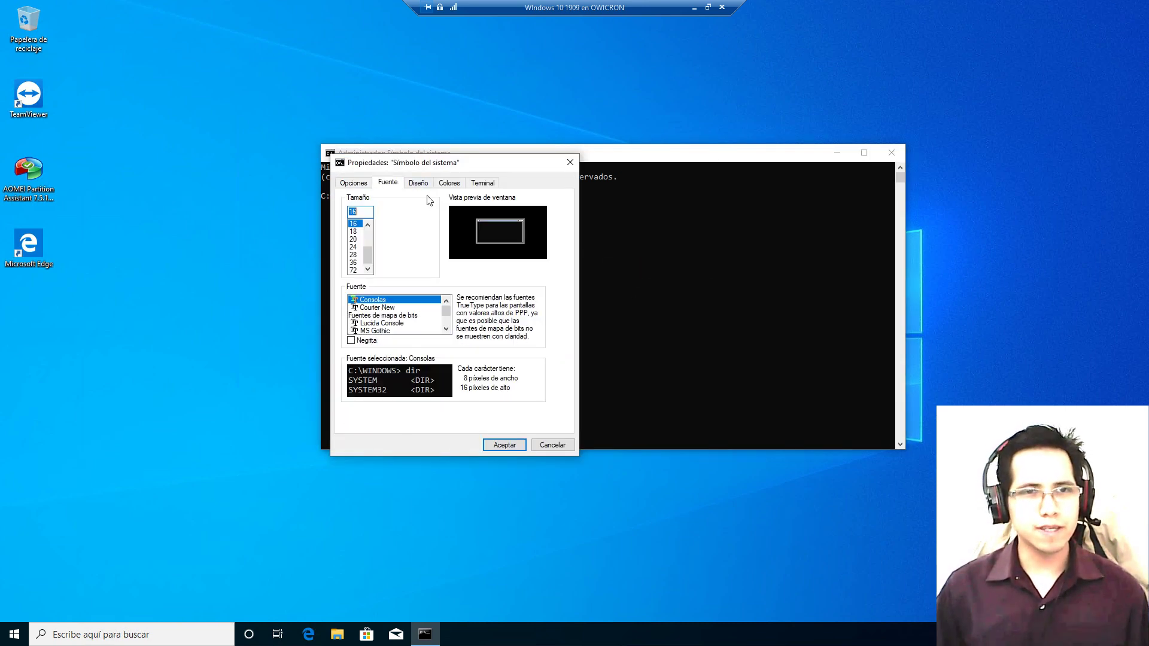
left_click(450, 183)
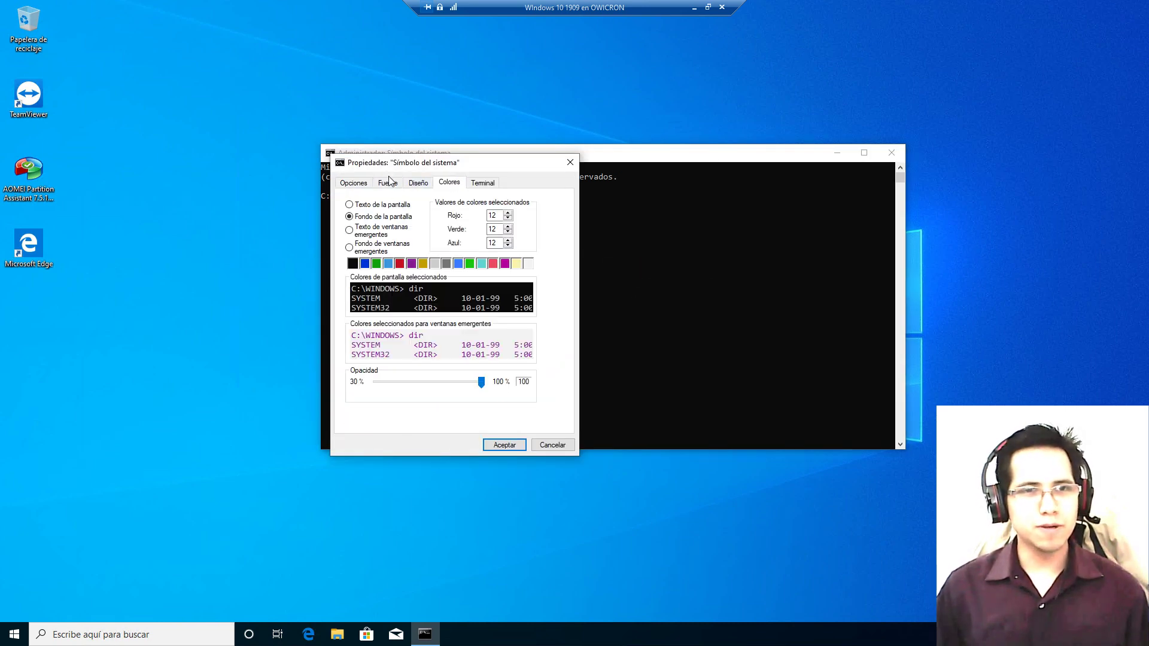
left_click(388, 182)
left_click(354, 255)
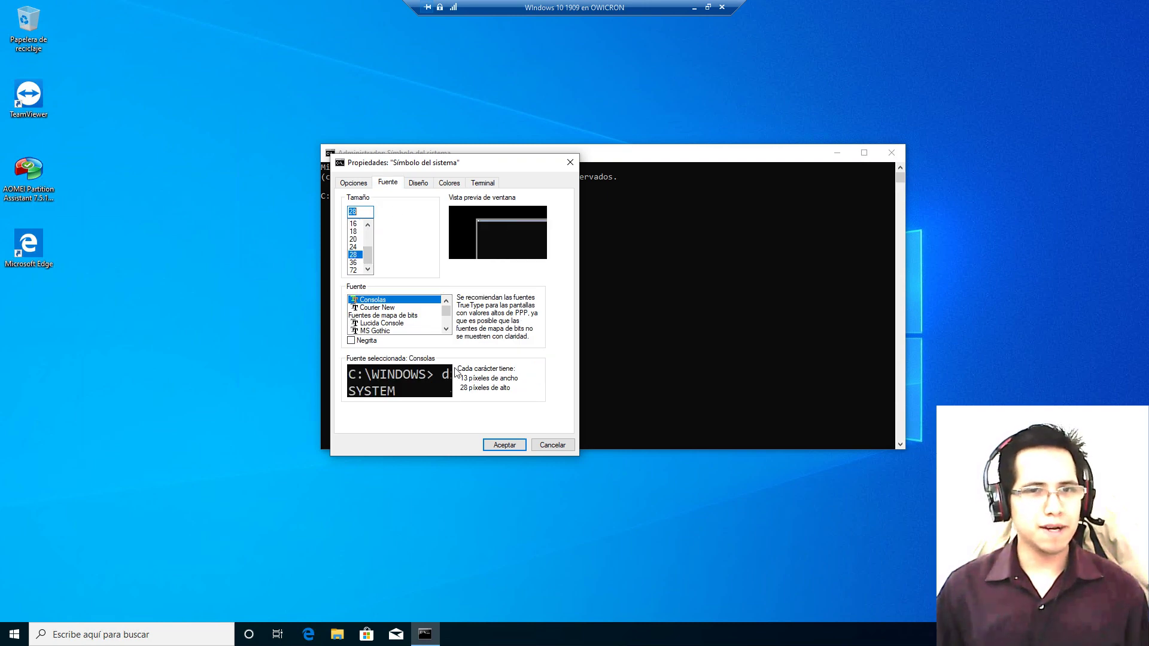
left_click(504, 446)
left_click_drag(579, 152, 357, 76)
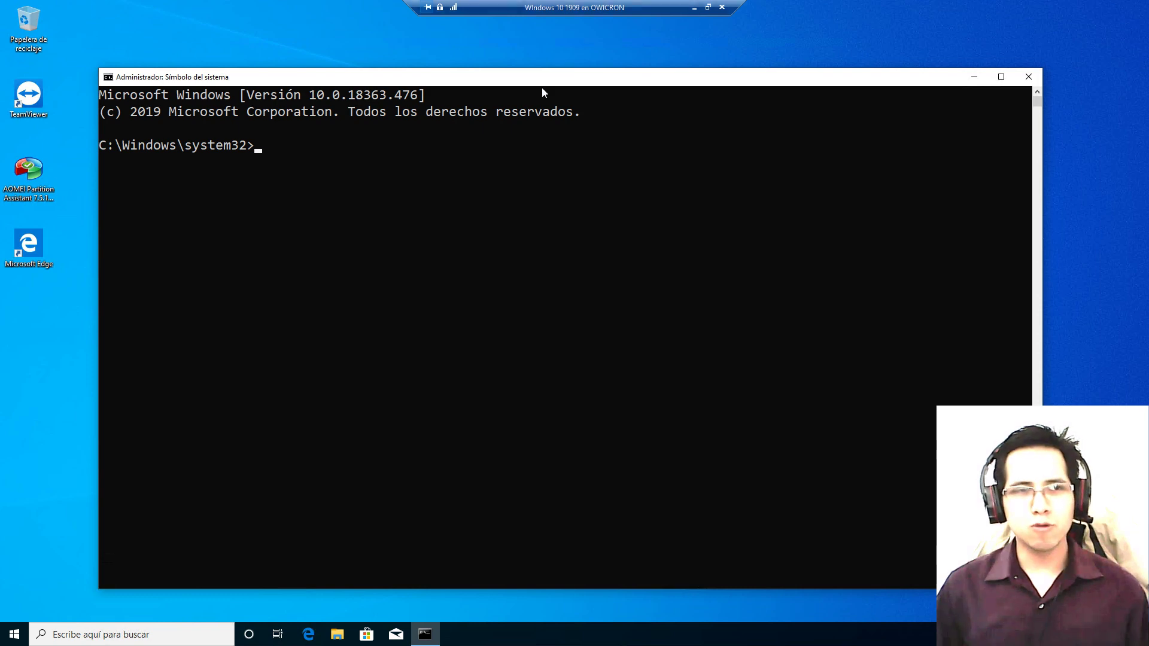
right_click(392, 77)
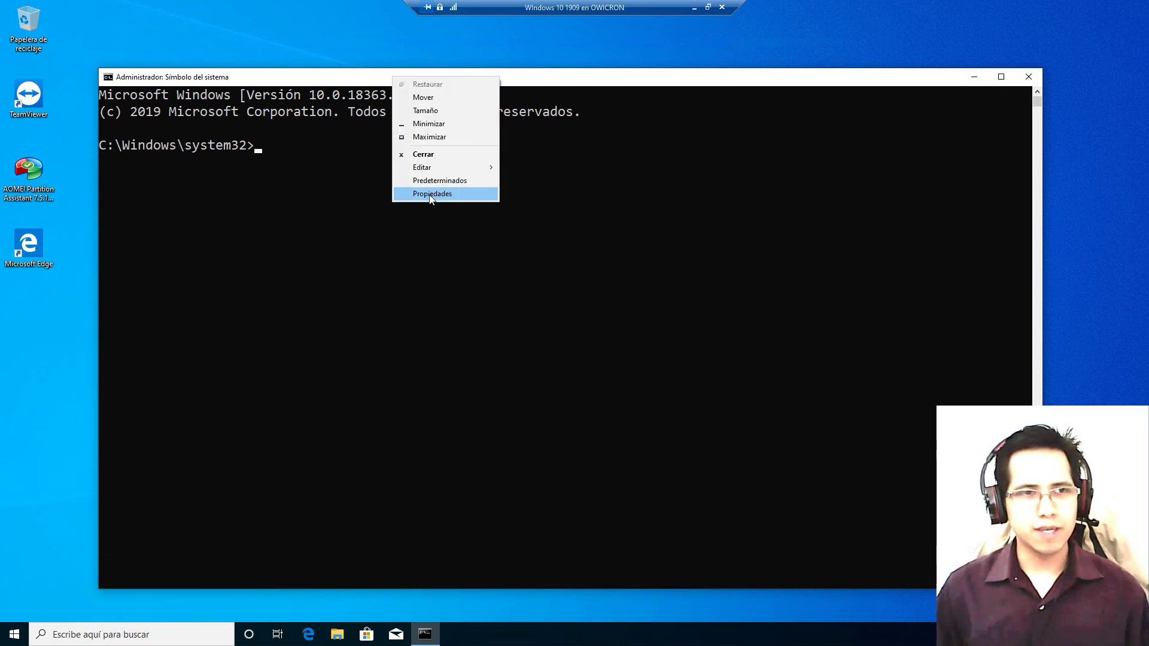
left_click(185, 167)
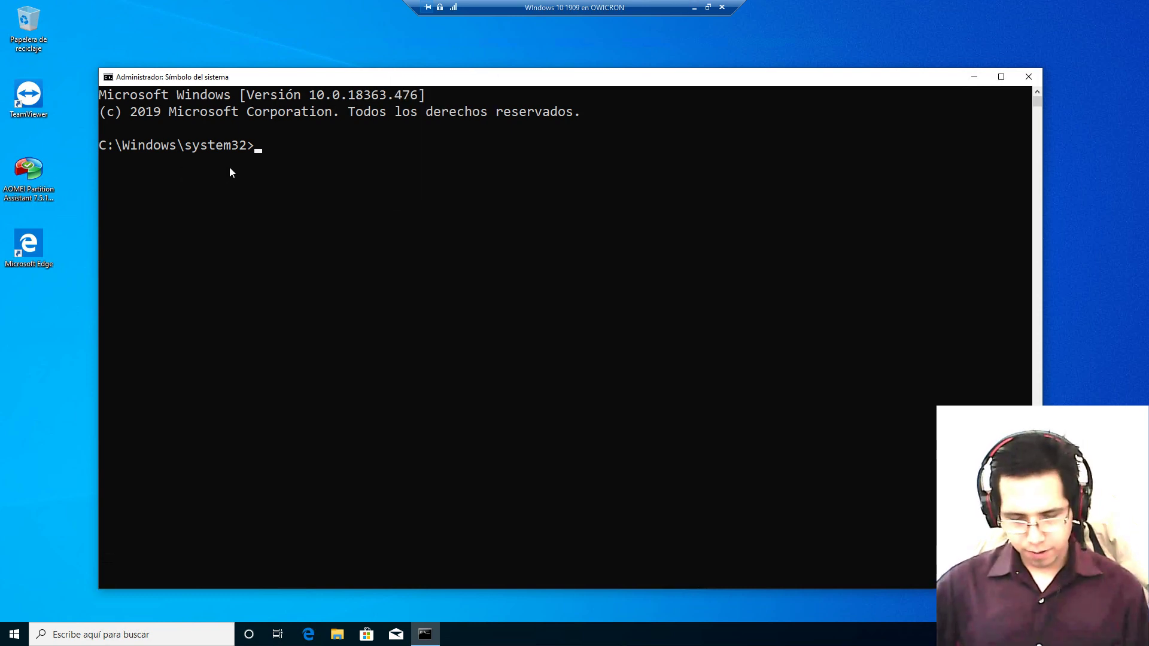
Try to change to the root of the C drive by running "cd C:"
type("/")
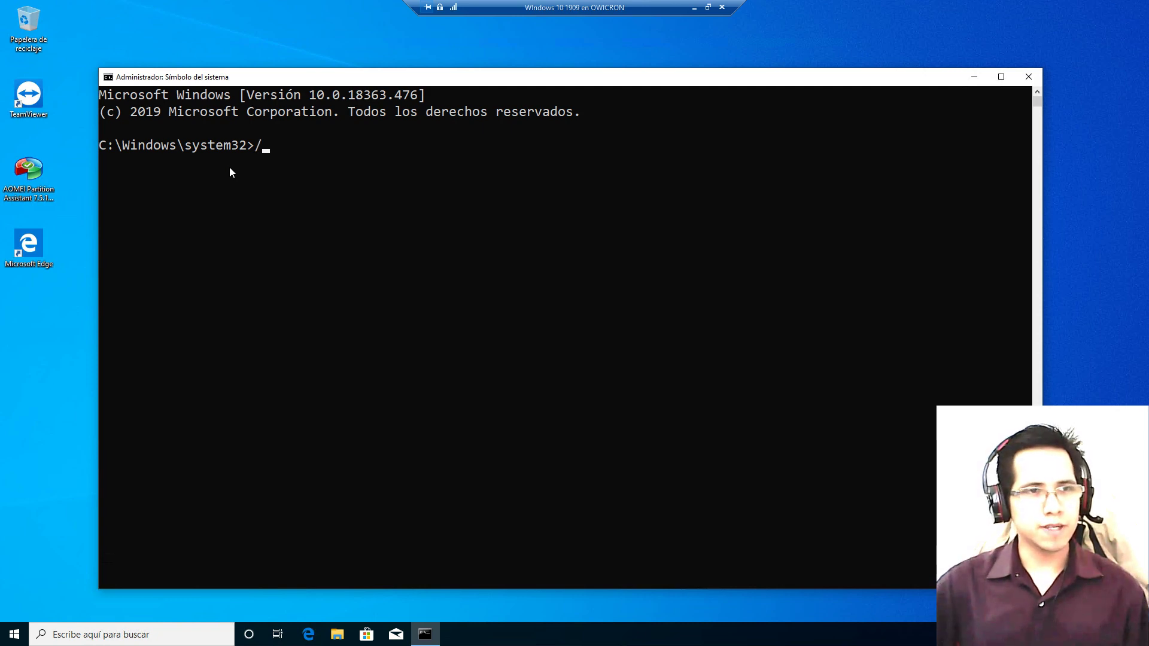
key("BackSpace")
type("C")
key("BackSpace")
type("cd :")
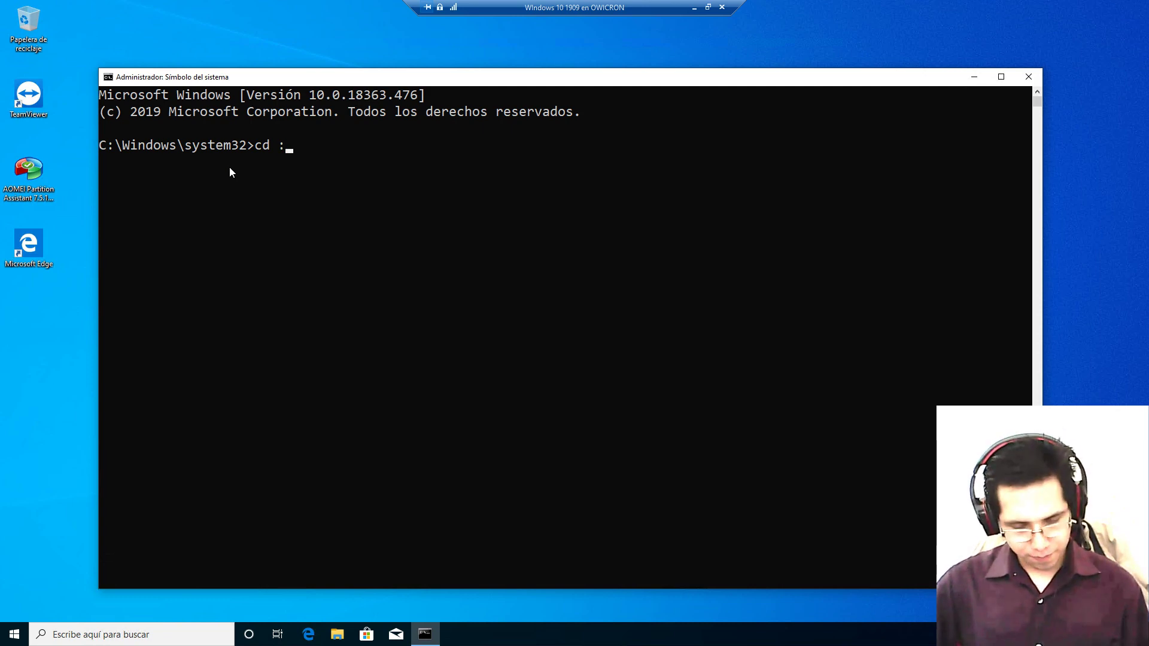
type("C")
key("BackSpace")
key("BackSpace")
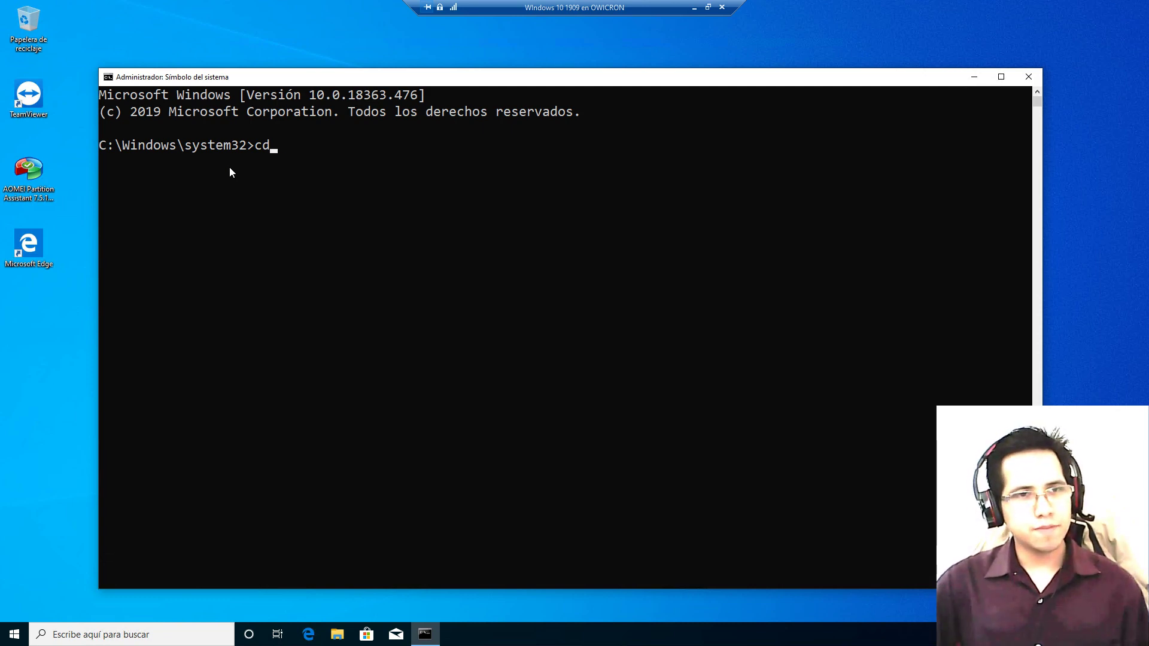
type("C:")
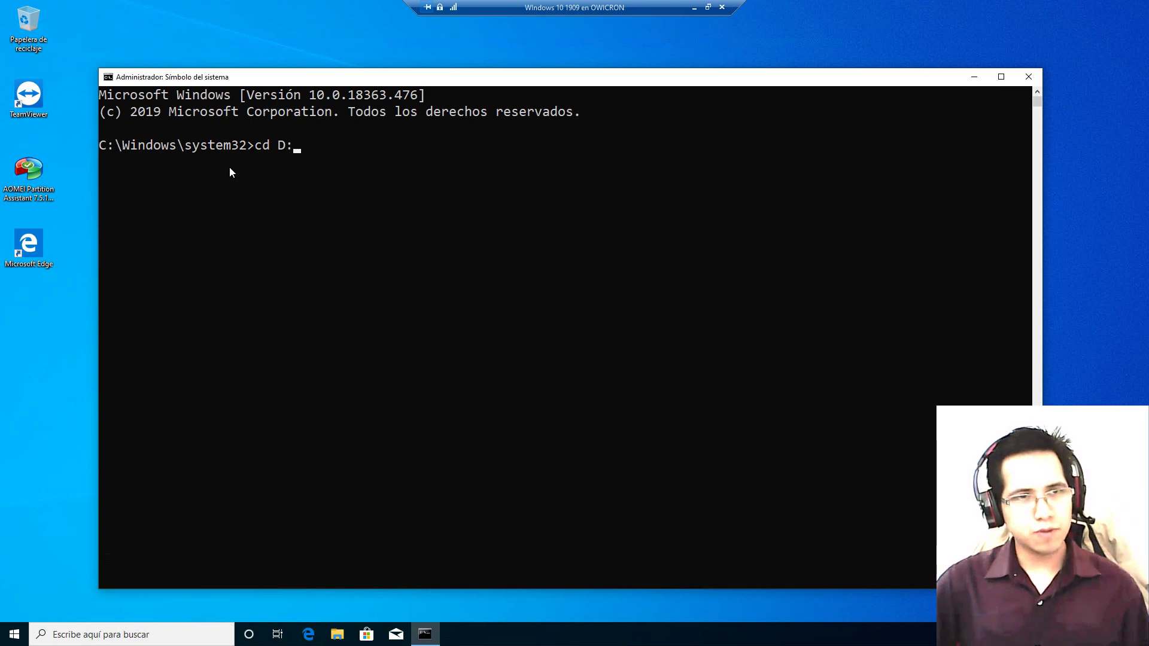
key("BackSpace")
key("BackSpace")
type("C:")
key("Return")
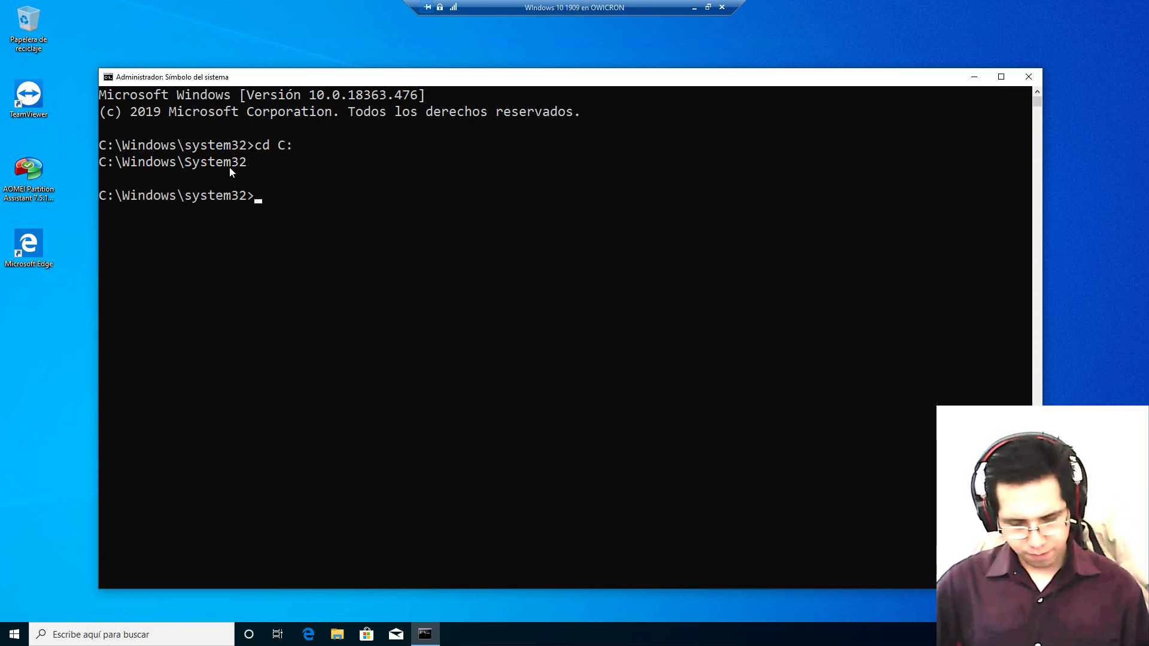
Change to the root of the C drive with "cd C:/" and list its contents with "dir"
type("cd Cd")
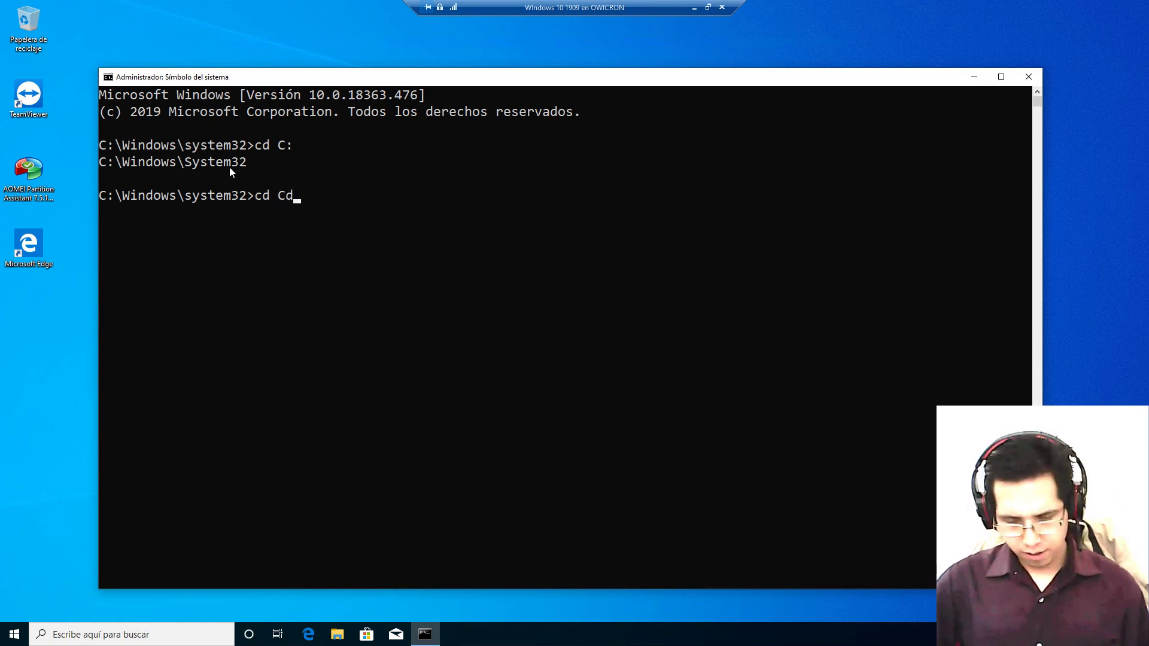
key("BackSpace")
type(":/")
key("Return")
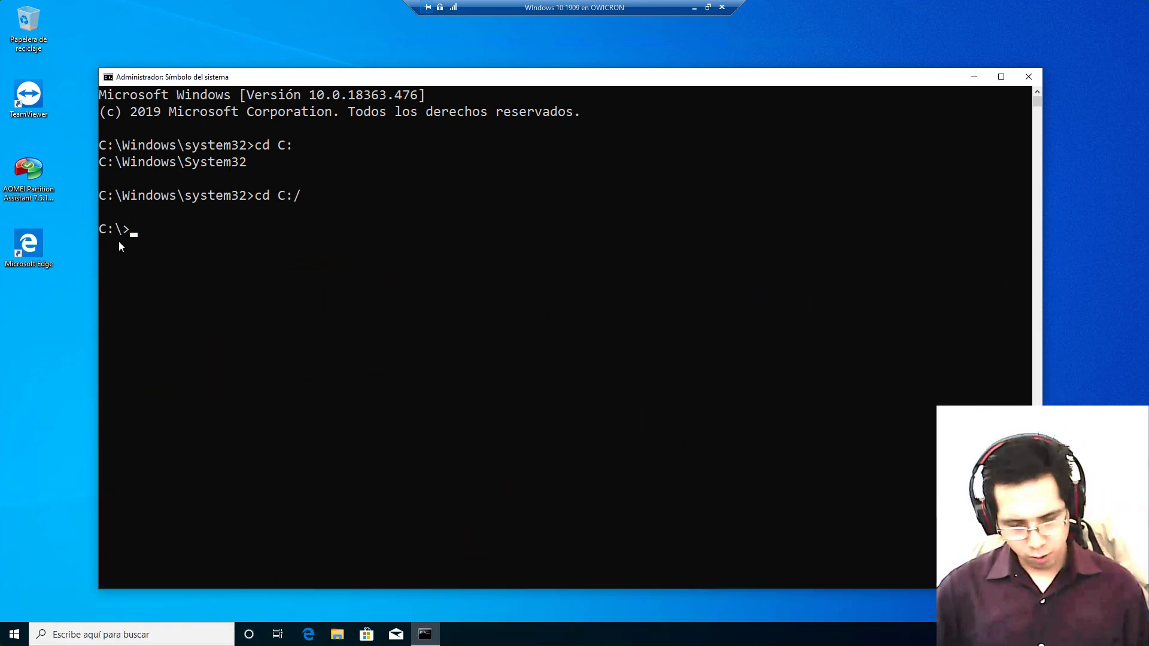
type("dir")
key("Return")
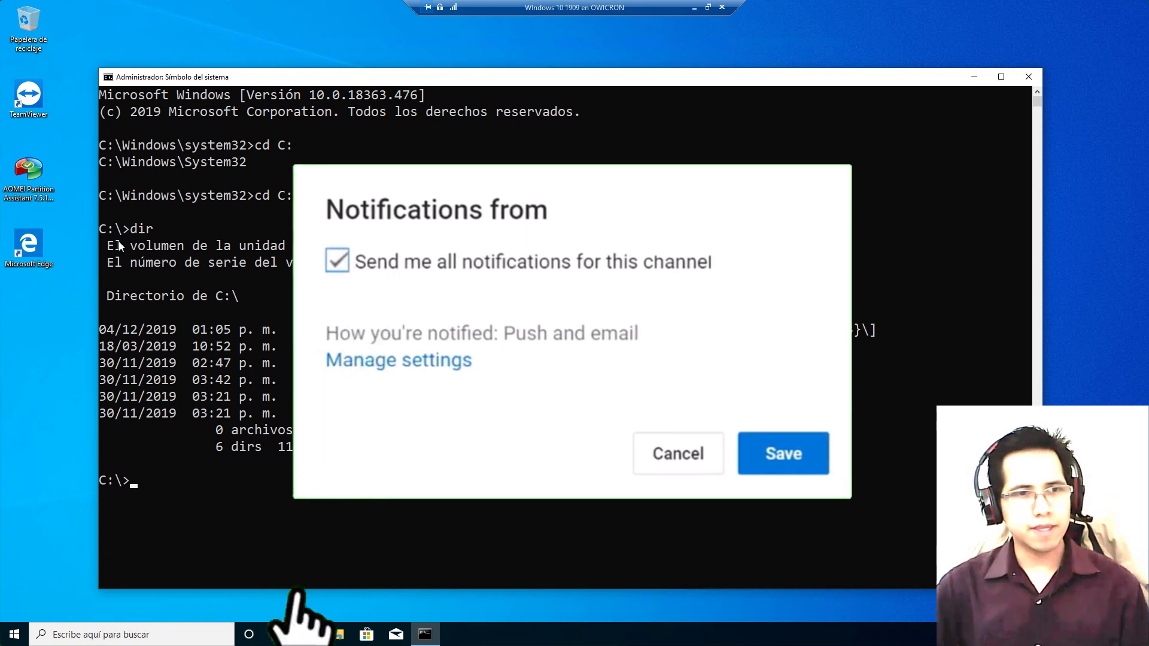